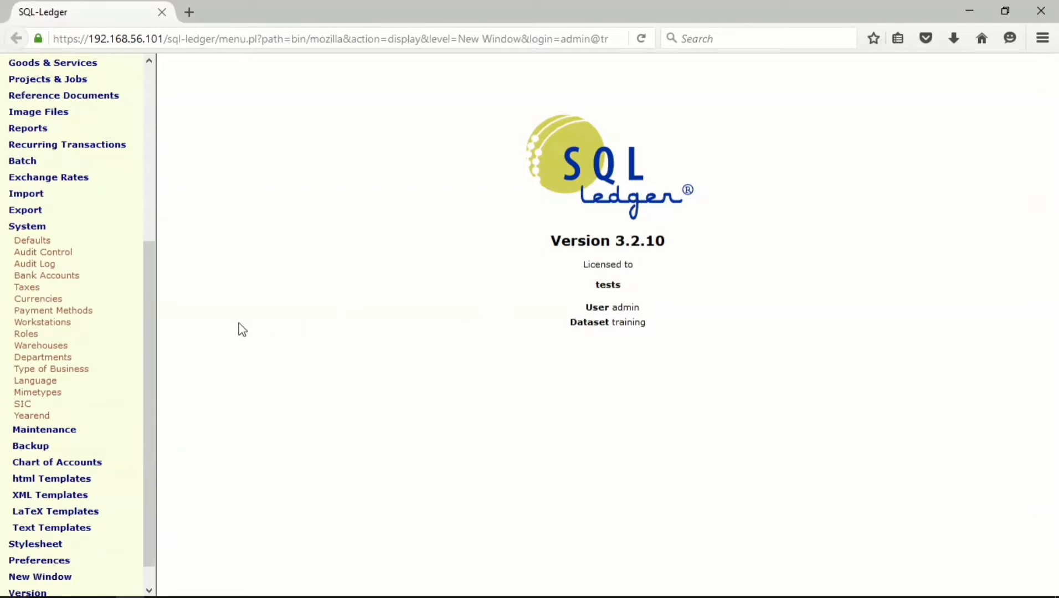
- From System > Roles, add a new 'clerk' role with AR Add Transaction unticked
left_click(31, 338)
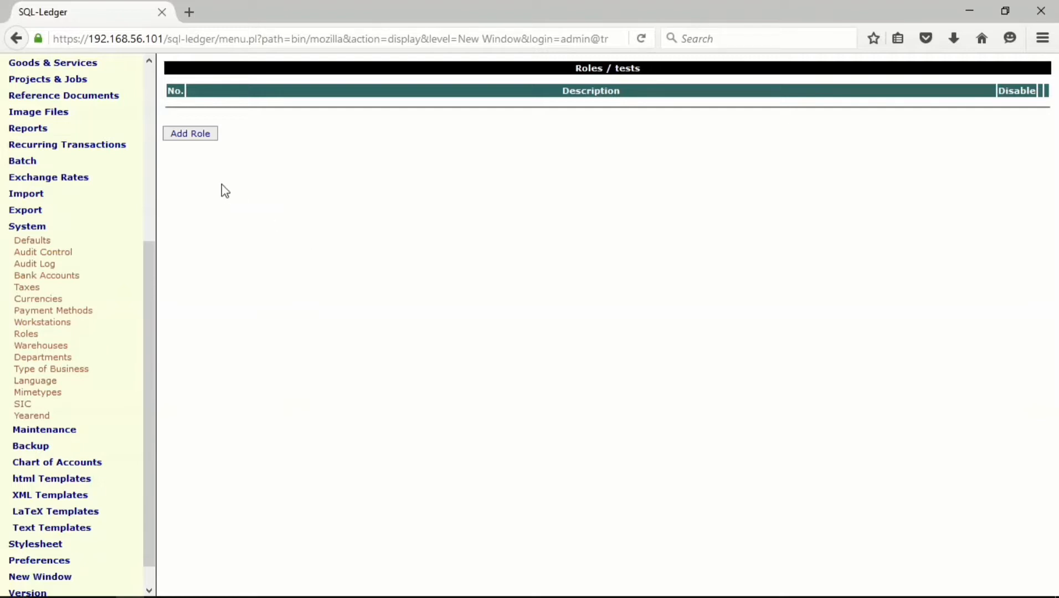
left_click(189, 137)
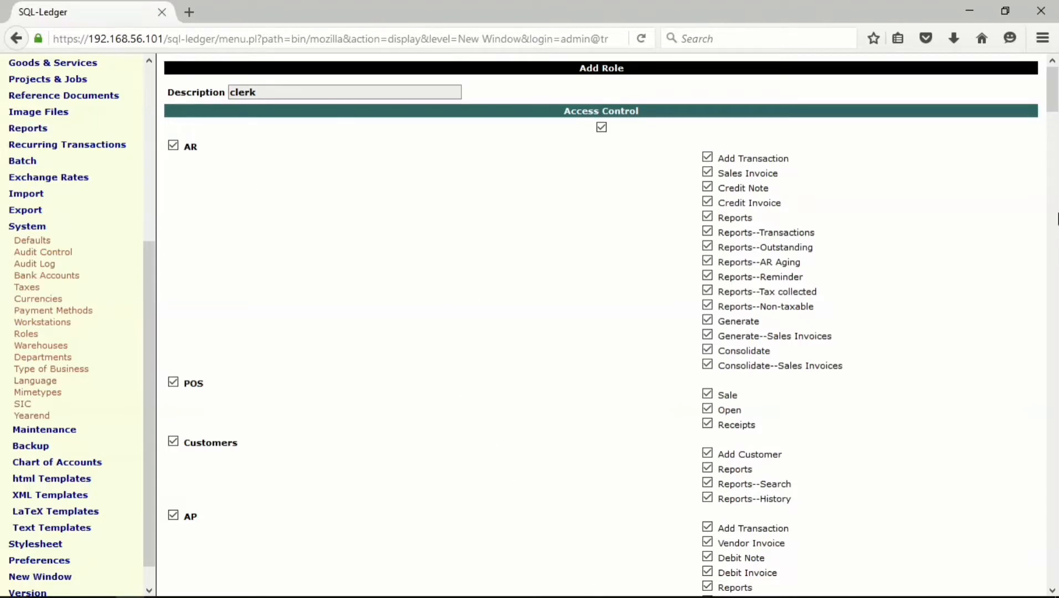
mouse_move(1054, 103)
left_mouse_down()
mouse_move(1053, 561)
mouse_move(1038, 91)
left_mouse_up()
- Deny the clerk AR Credit Note, all AR reports, Generate, Consolidate, and POS access
left_click(707, 187)
left_click(707, 232)
left_click(707, 247)
left_click(708, 262)
left_click(708, 276)
left_click(708, 292)
left_click(707, 306)
left_click(707, 322)
left_click(707, 335)
left_click(708, 350)
left_click(707, 365)
left_click(173, 383)
- Untick every AP permission and AP report except Vendor Invoice
scroll(287, 403, "down", 3)
scroll(287, 404, "down", 2)
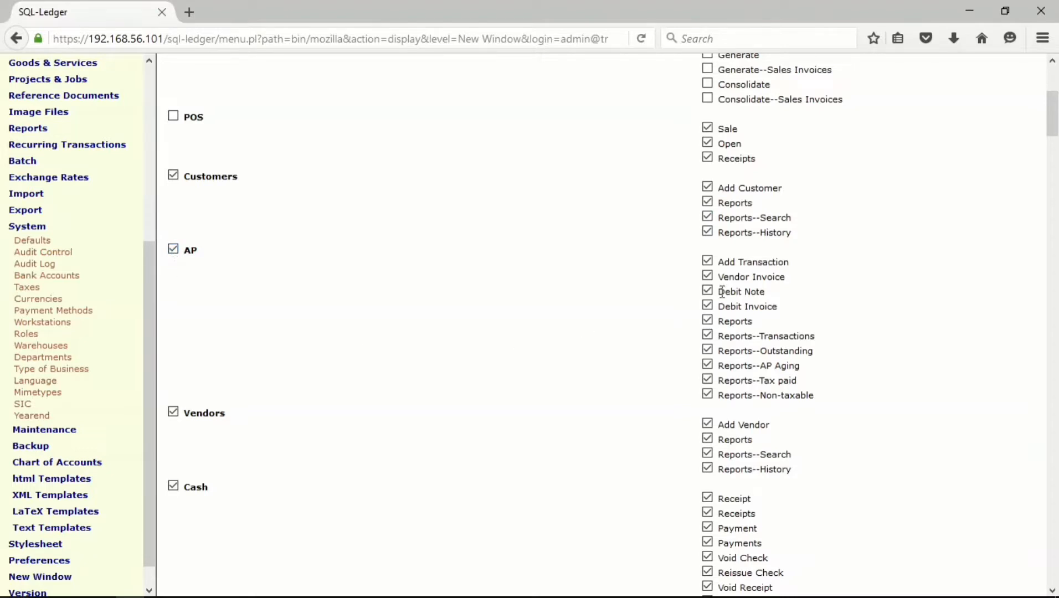
left_click(708, 260)
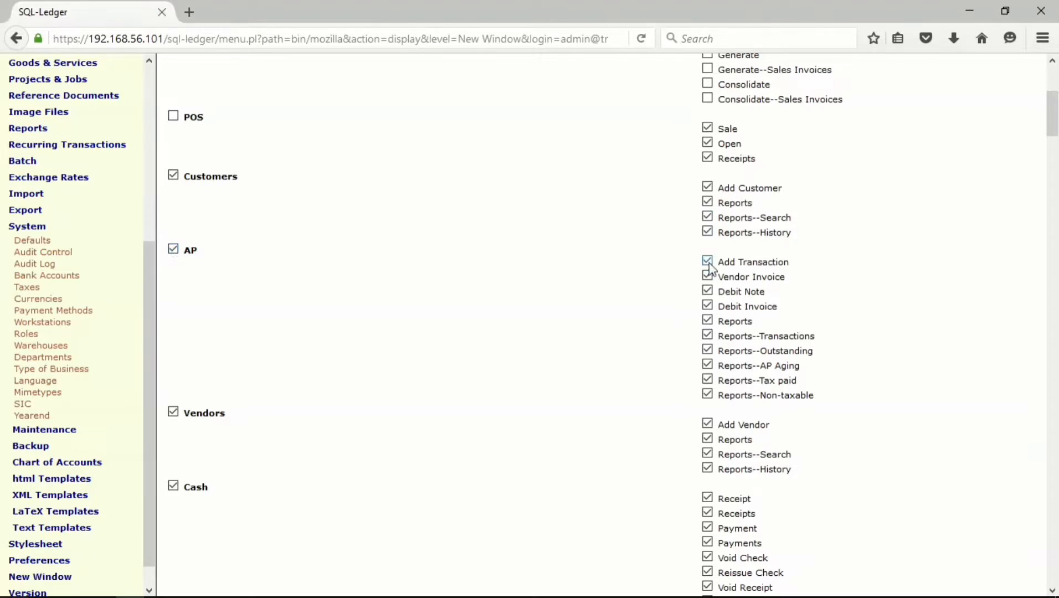
left_click(708, 292)
left_click(708, 306)
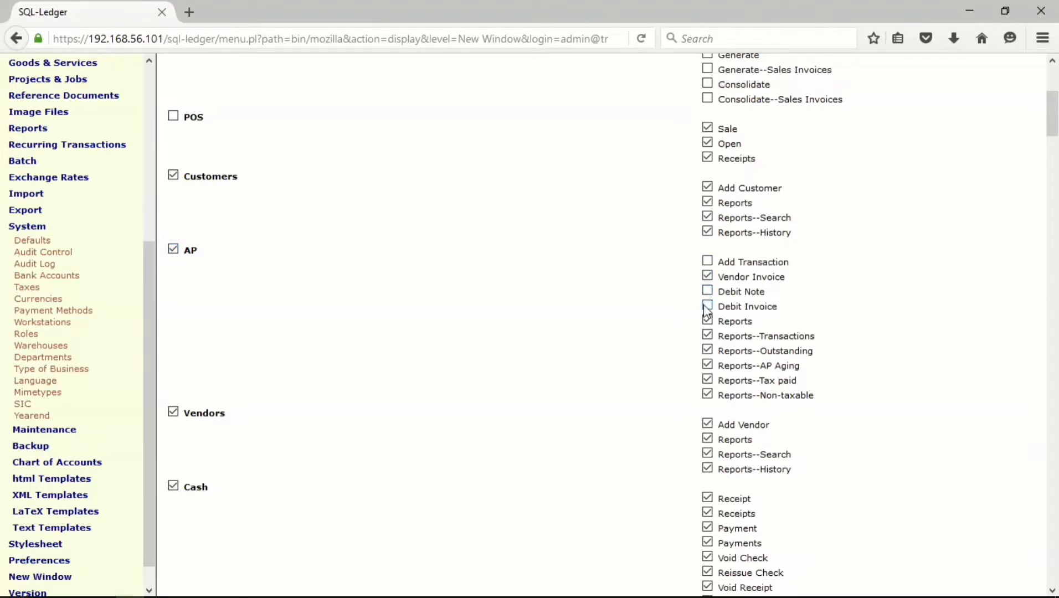
left_click(708, 336)
left_click(708, 322)
left_click(708, 350)
left_click(707, 366)
left_click(708, 381)
left_click(708, 395)
- Remove Cash, Vouchers, HR, Order Entry, Logistics, Quotations, General Ledger and Goods & Services access
scroll(535, 366, "down", 5)
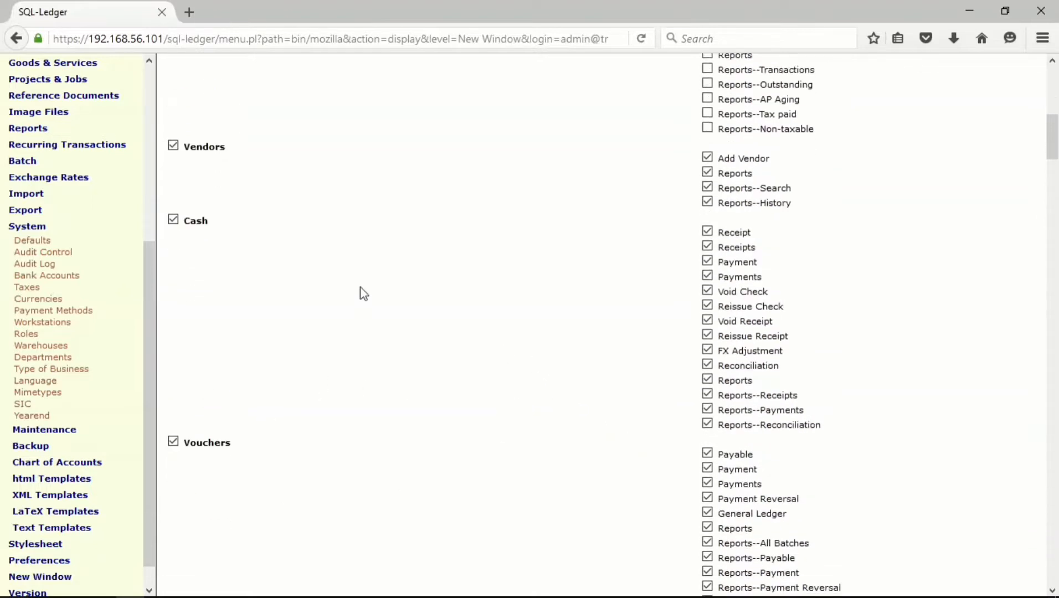
left_click(175, 223)
left_click(174, 444)
scroll(310, 313, "down", 8)
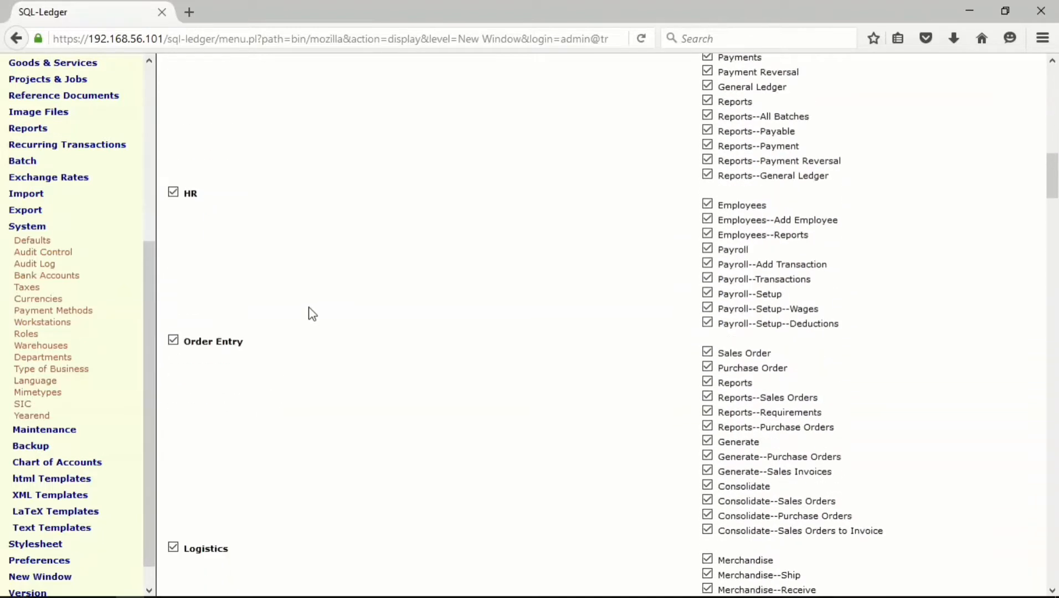
left_click(173, 175)
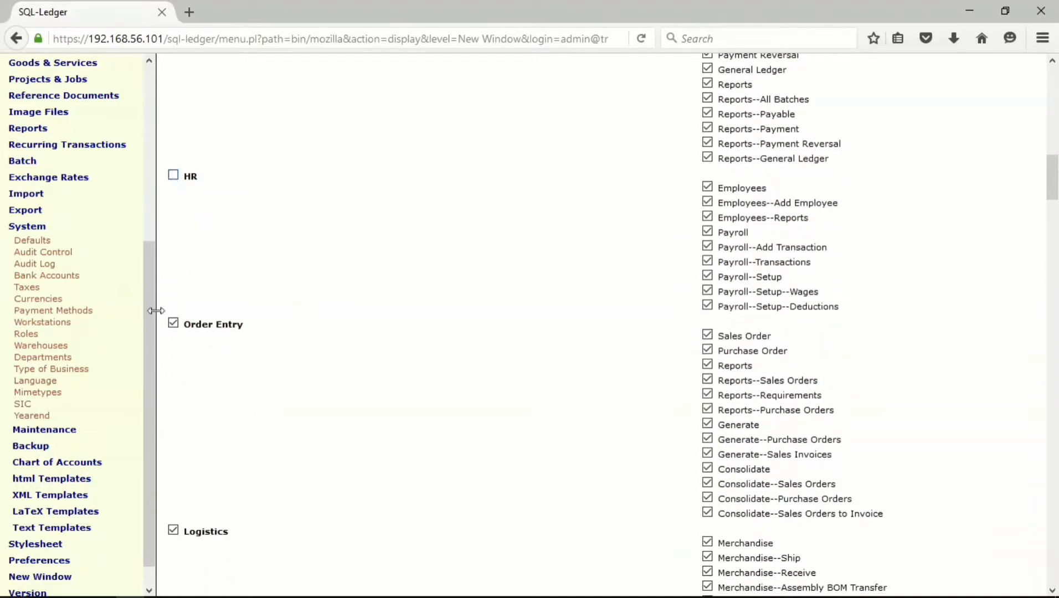
left_click(173, 325)
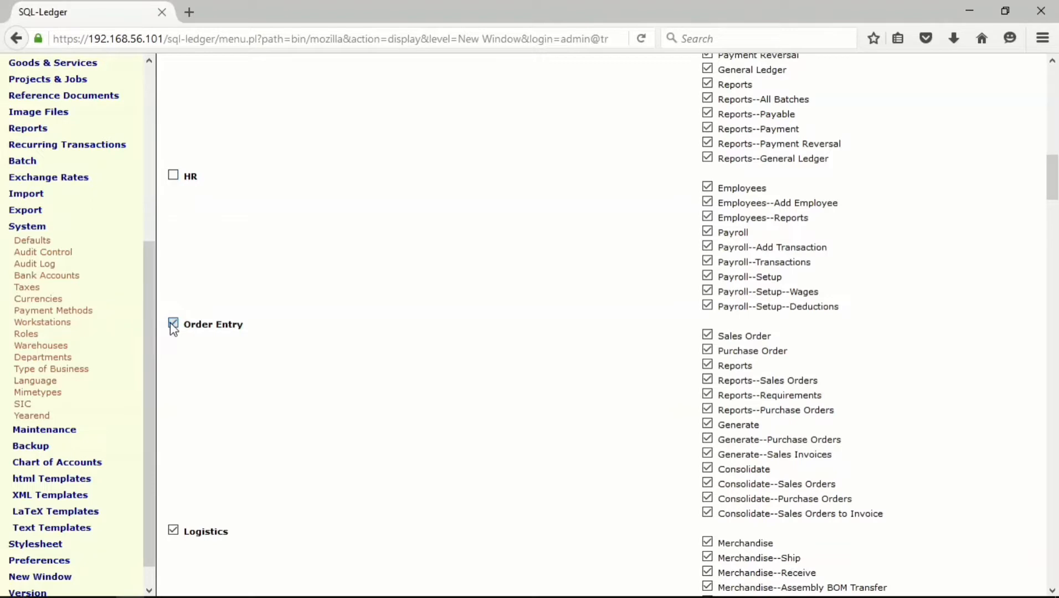
left_click(173, 531)
scroll(288, 290, "down", 6)
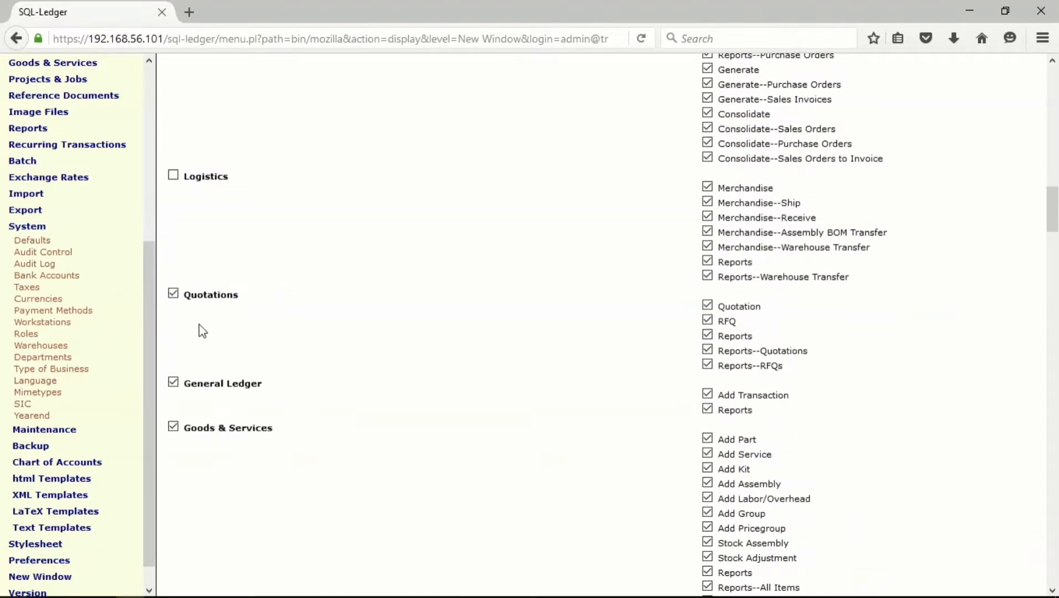
left_click(173, 294)
left_click(172, 384)
left_click(173, 427)
- Remove Projects & Jobs, Reference Documents, Image Files, Reports, Recurring Transactions and Batch access
scroll(395, 387, "down", 15)
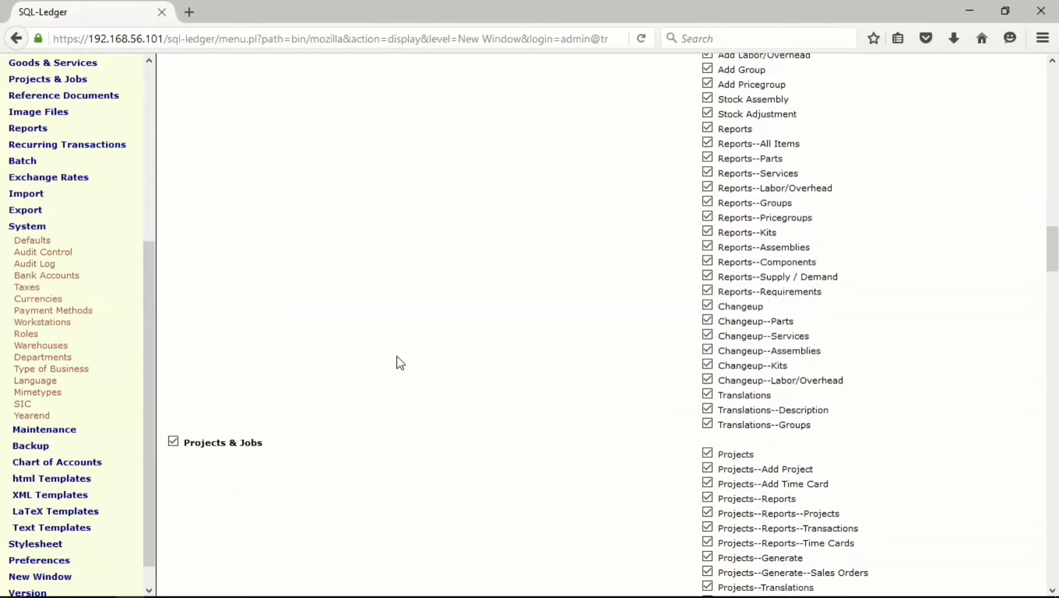
scroll(208, 286, "up", 5)
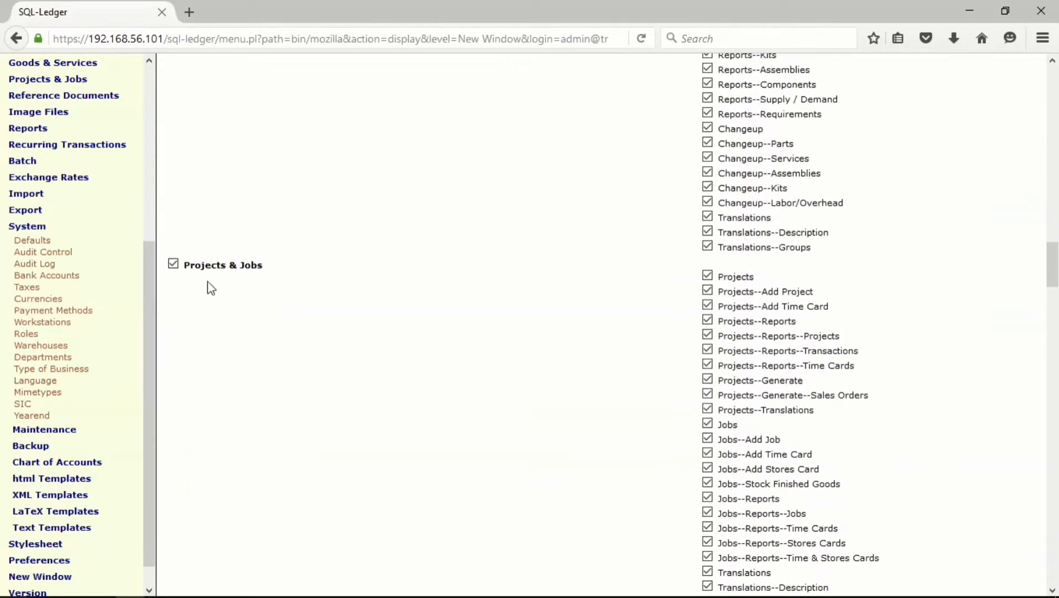
left_click(173, 266)
scroll(244, 314, "down", 10)
scroll(244, 275, "up", 5)
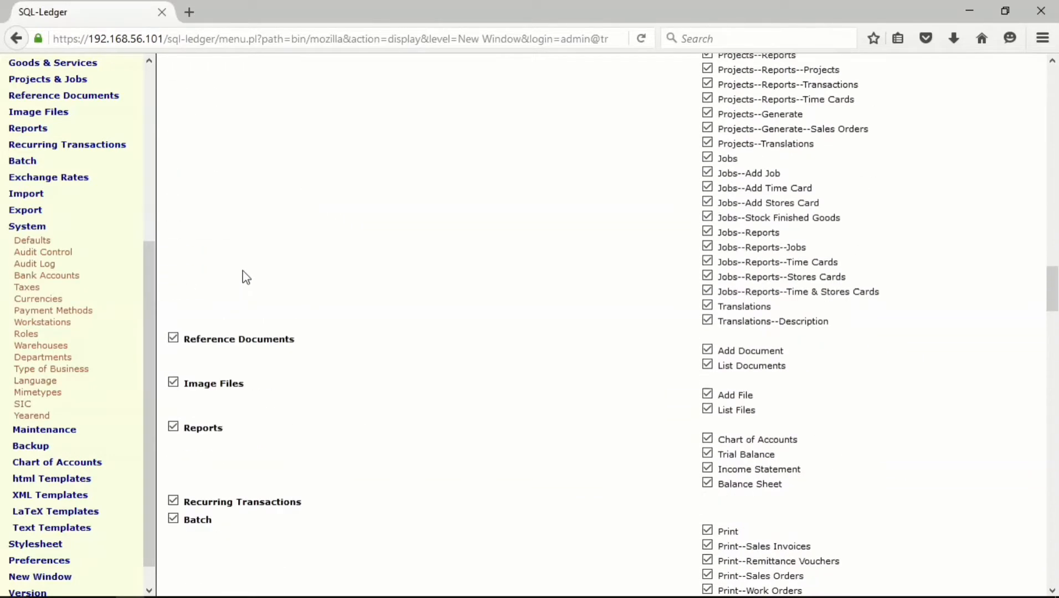
left_click(174, 339)
left_click(173, 383)
left_click(173, 427)
left_click(173, 501)
left_click(174, 519)
- Remove Exchange Rates, Import, Export, System and Stylesheet access from the clerk role
scroll(313, 403, "down", 15)
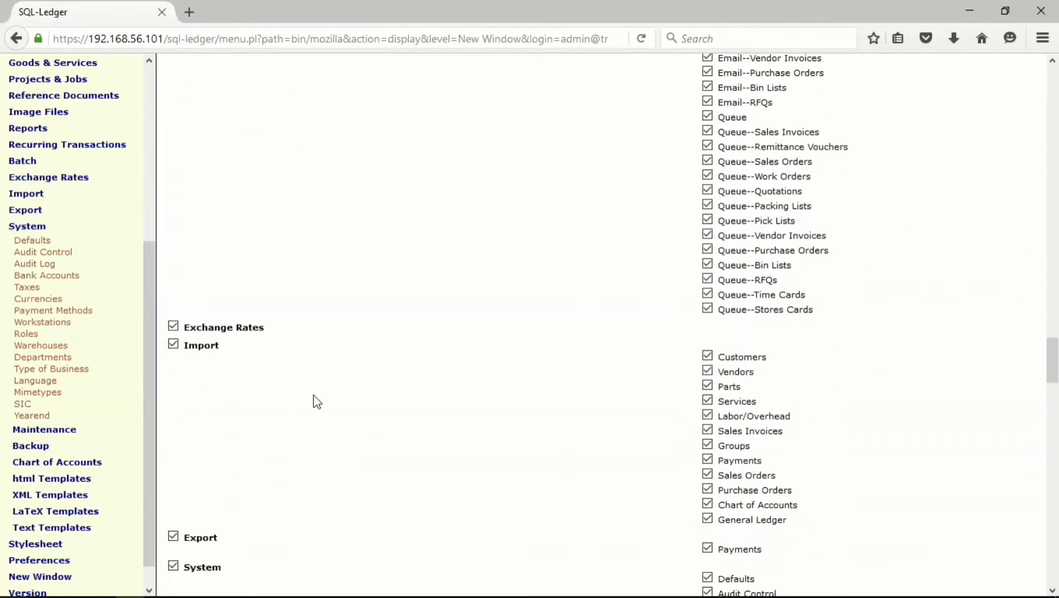
left_click(173, 328)
left_click(174, 345)
scroll(246, 408, "down", 3)
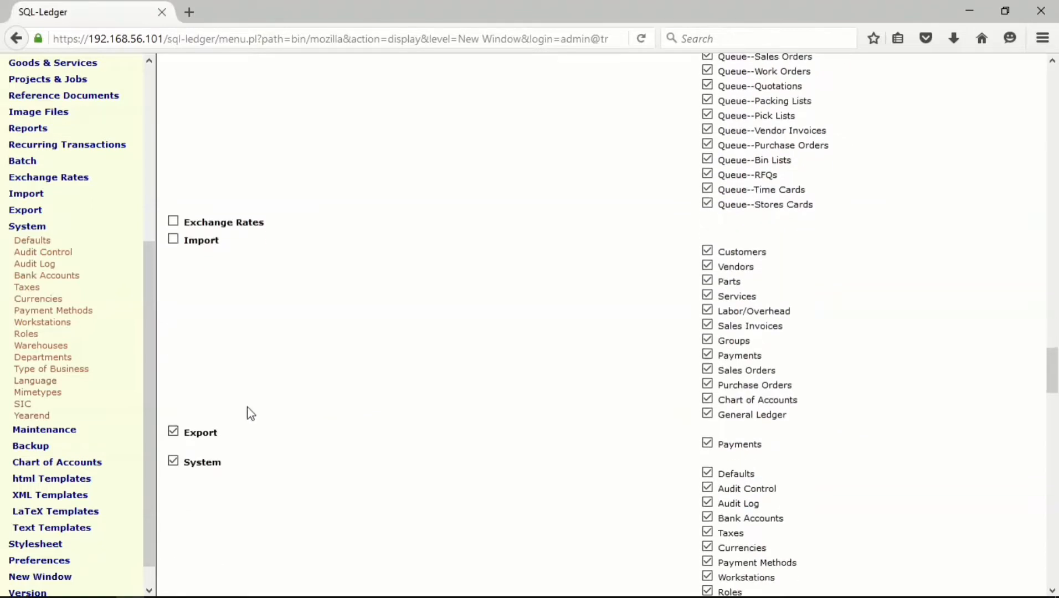
left_click(174, 359)
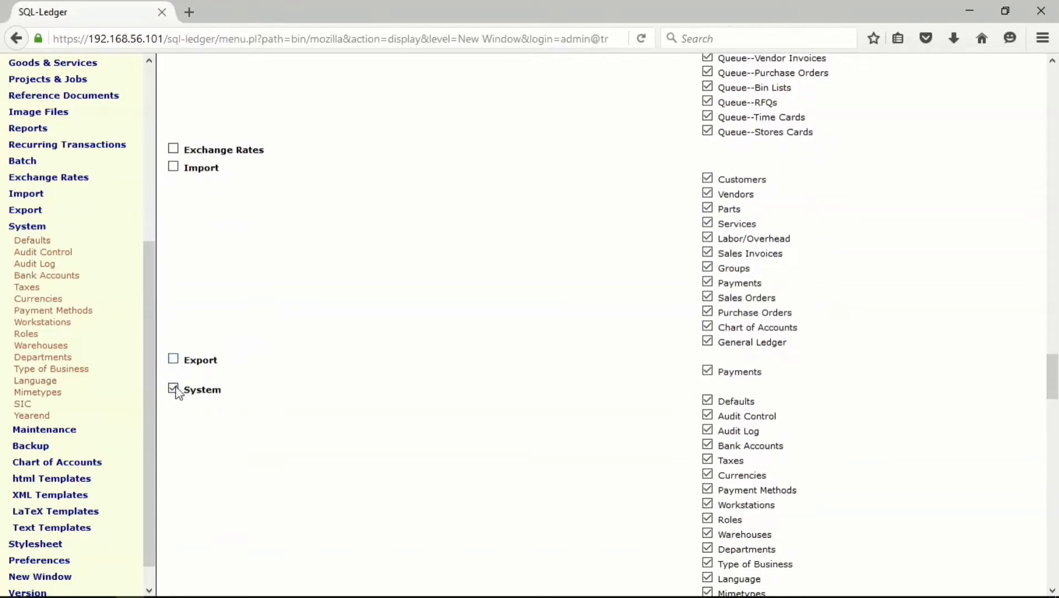
left_click(174, 388)
scroll(309, 388, "down", 20)
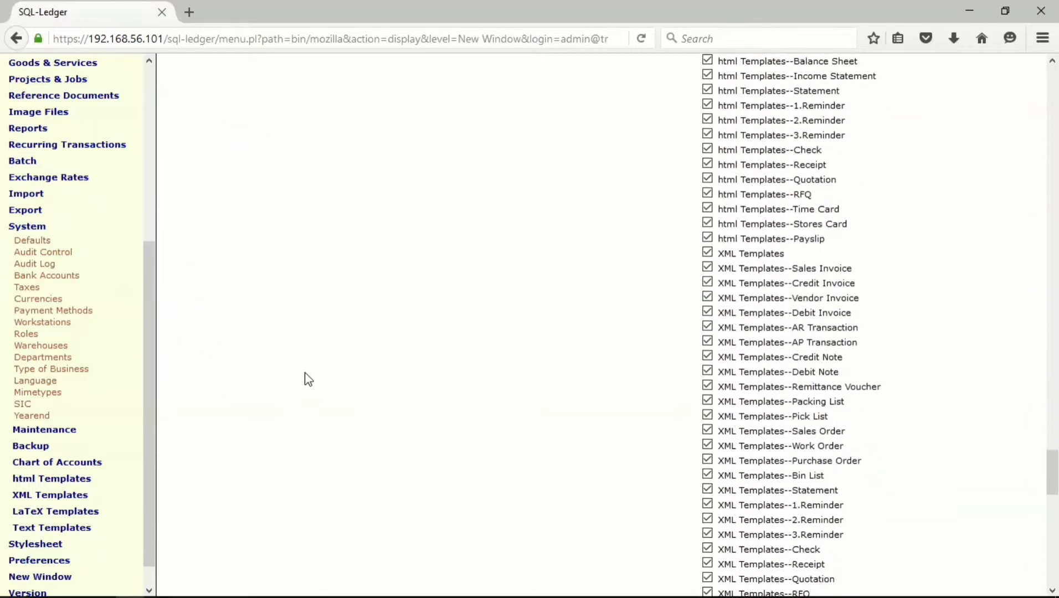
scroll(307, 377, "down", 5)
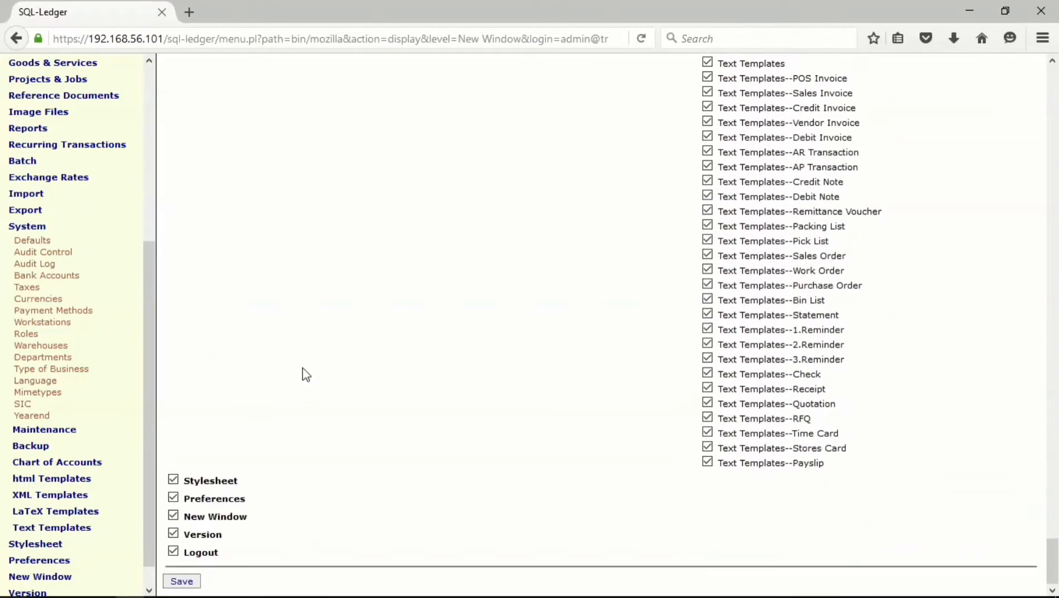
left_click(174, 481)
- Deny New Window, keep Version allowed, and save the clerk role
left_click(174, 517)
left_click(174, 535)
left_click(177, 534)
left_click(182, 581)
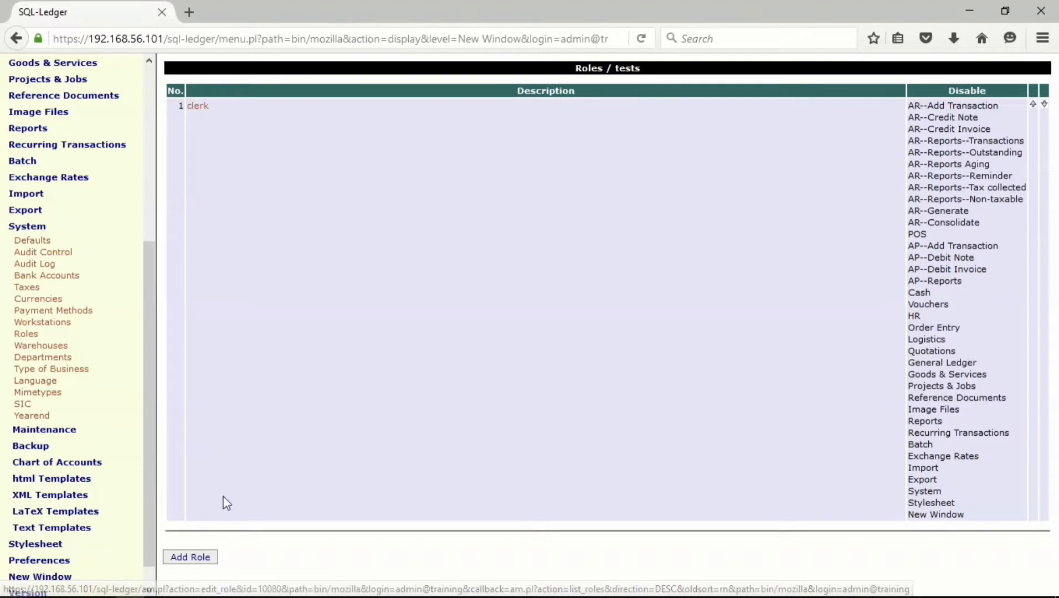
- Add a new role described as cashier, denying it AR, POS, AP and Vendors access
left_click(188, 557)
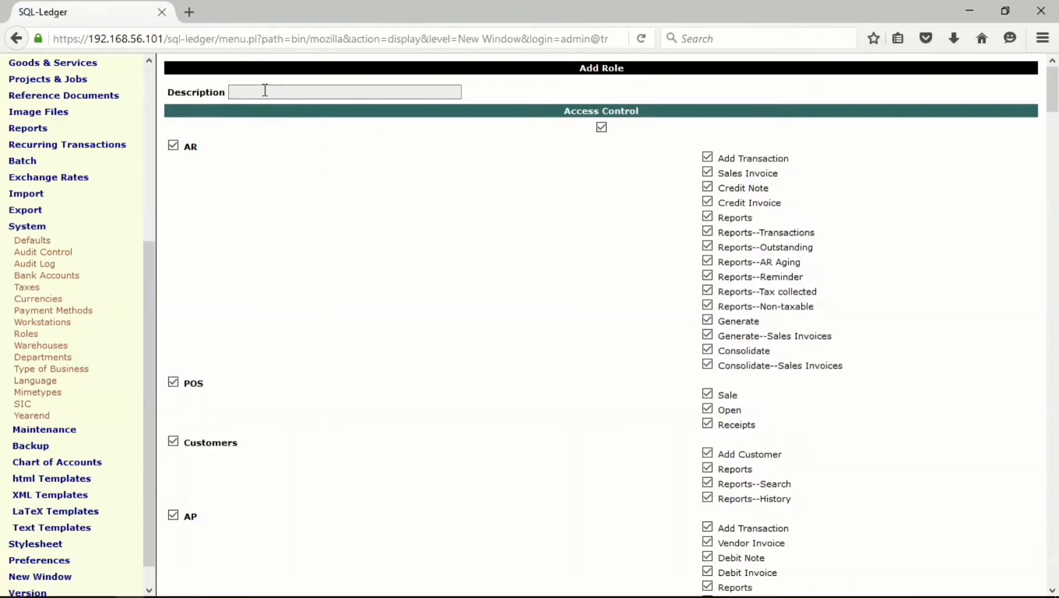
type("cashier")
left_click(173, 146)
left_click(173, 383)
scroll(316, 428, "down", 5)
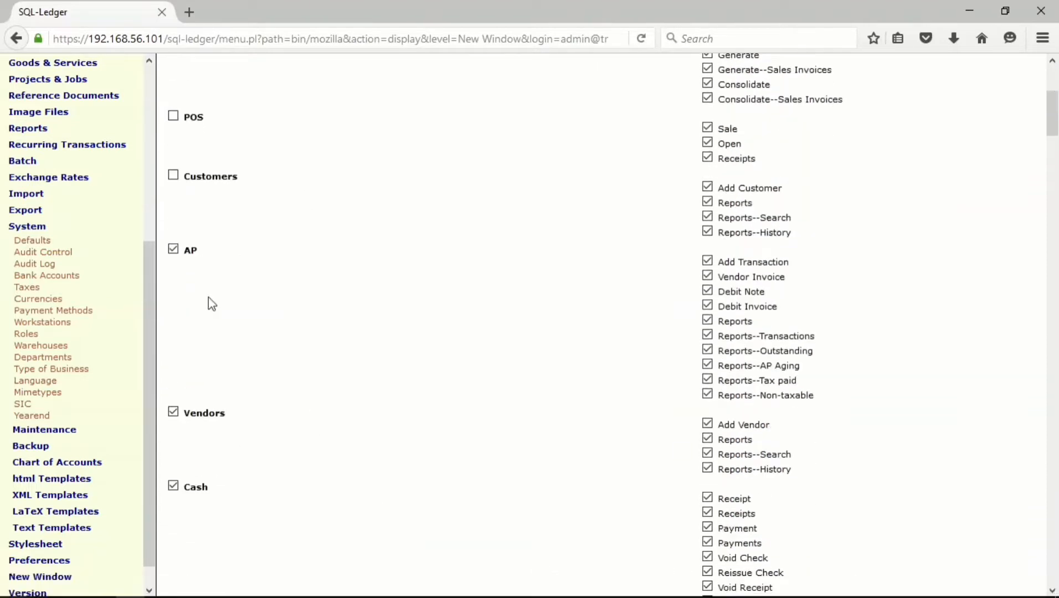
left_click(174, 249)
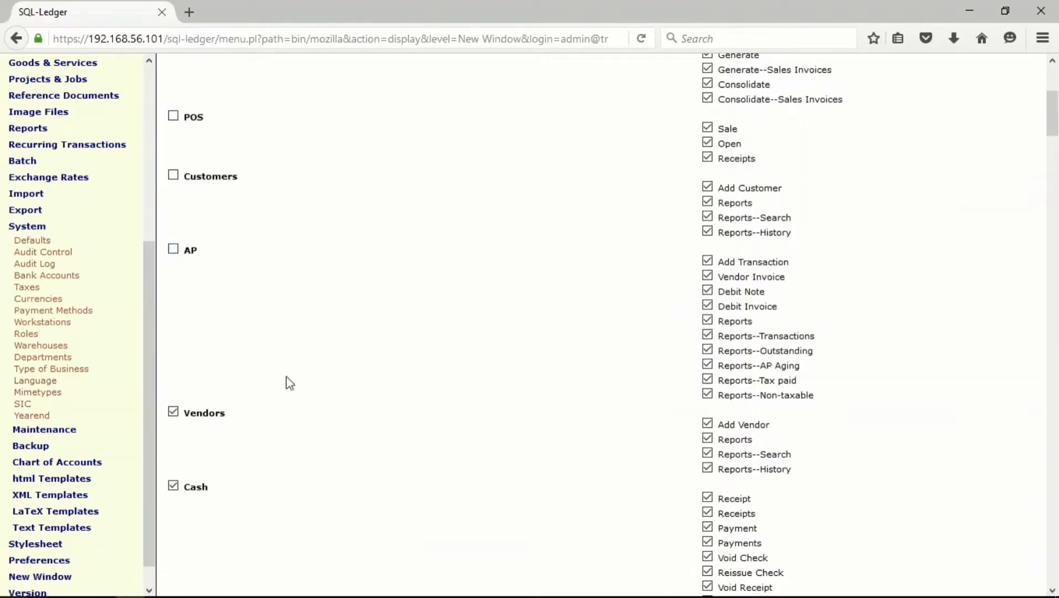
left_click(174, 413)
scroll(385, 478, "down", 3)
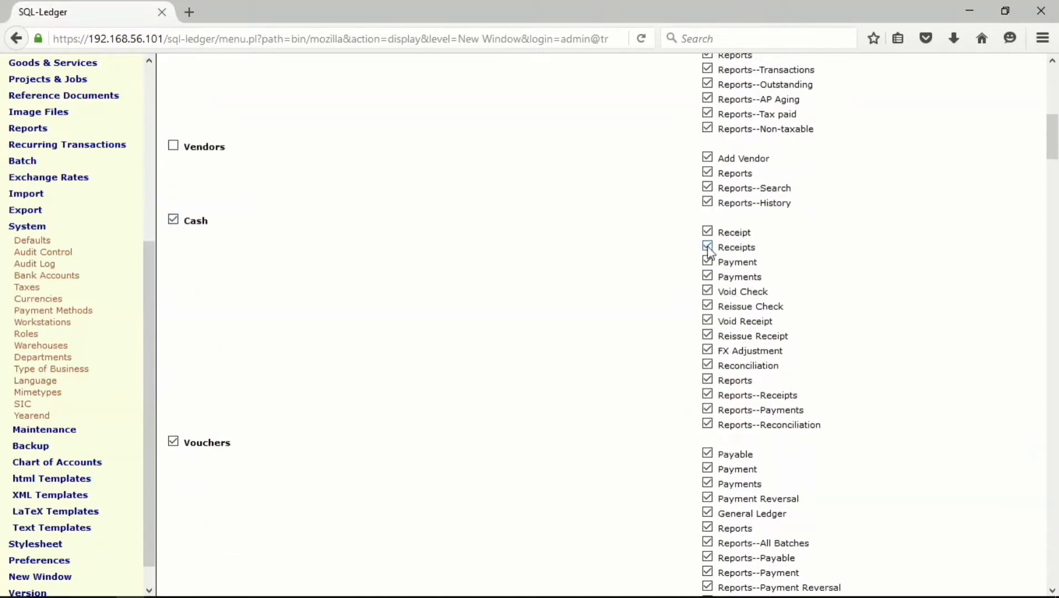
- Limit the cashier's Cash access by unticking Void/Reissue Check, Void/Reissue Receipt and FX Adjustment
left_click(709, 277)
left_click(707, 291)
left_click(707, 306)
left_click(708, 320)
left_click(707, 336)
left_click(707, 351)
- Remove cashier access to Vouchers, HR, Order Entry, Logistics, Quotations and Goods & Services
left_click(179, 446)
scroll(479, 341, "down", 6)
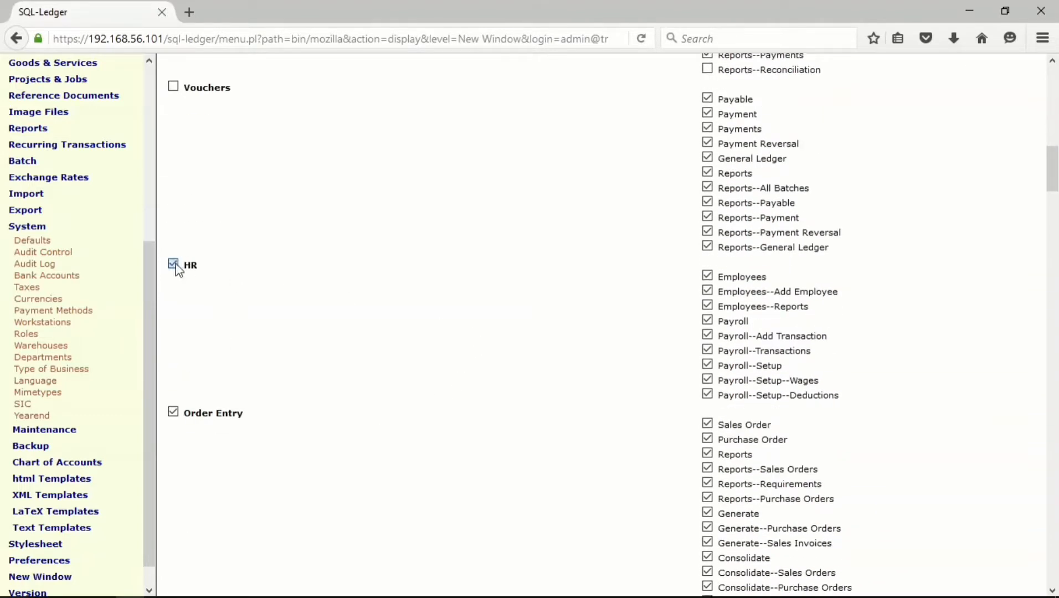
left_click(175, 265)
left_click(174, 412)
scroll(366, 338, "down", 9)
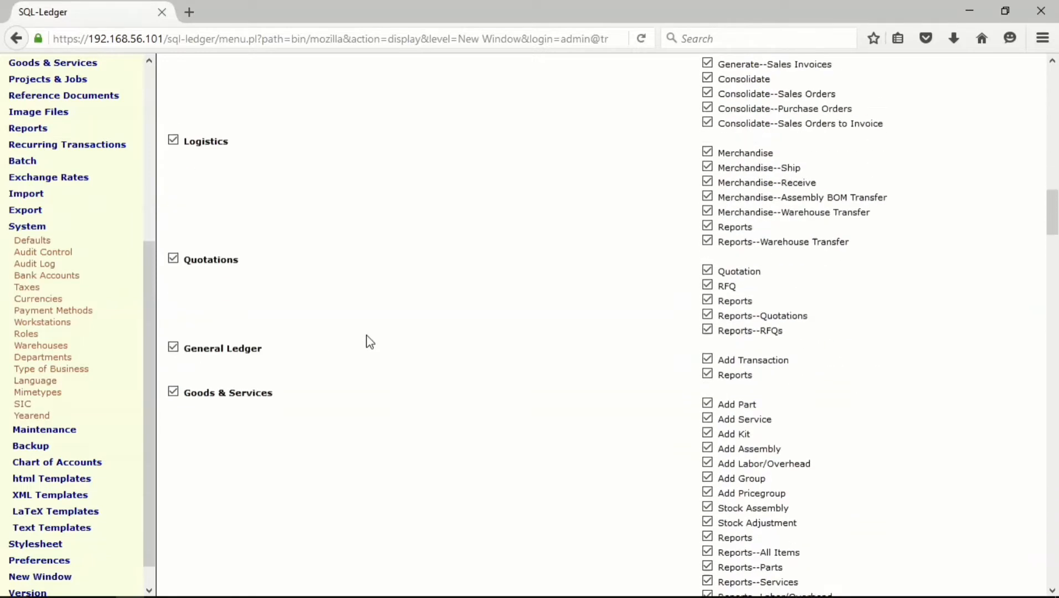
left_click(175, 90)
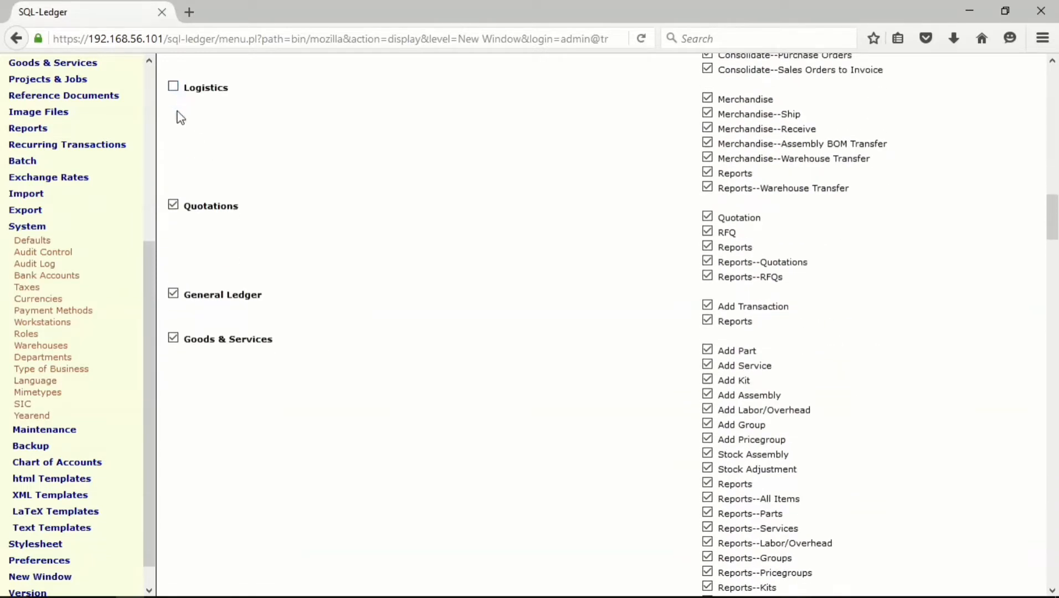
left_click(174, 206)
left_click(174, 338)
- Remove Projects & Jobs, Reference Documents, Image Files and Reports access
scroll(400, 286, "down", 5)
scroll(402, 284, "down", 8)
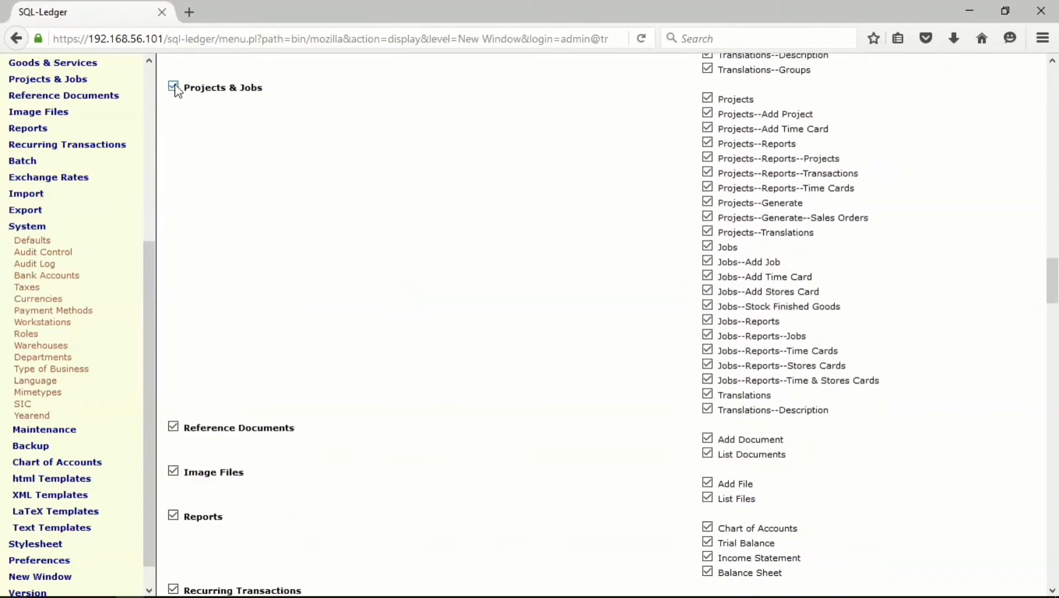
left_click(174, 87)
left_click(173, 427)
left_click(174, 471)
left_click(174, 516)
- Remove Exchange Rates, Import, Export, System, Stylesheet and New Window access
scroll(366, 368, "down", 3)
scroll(365, 368, "down", 2)
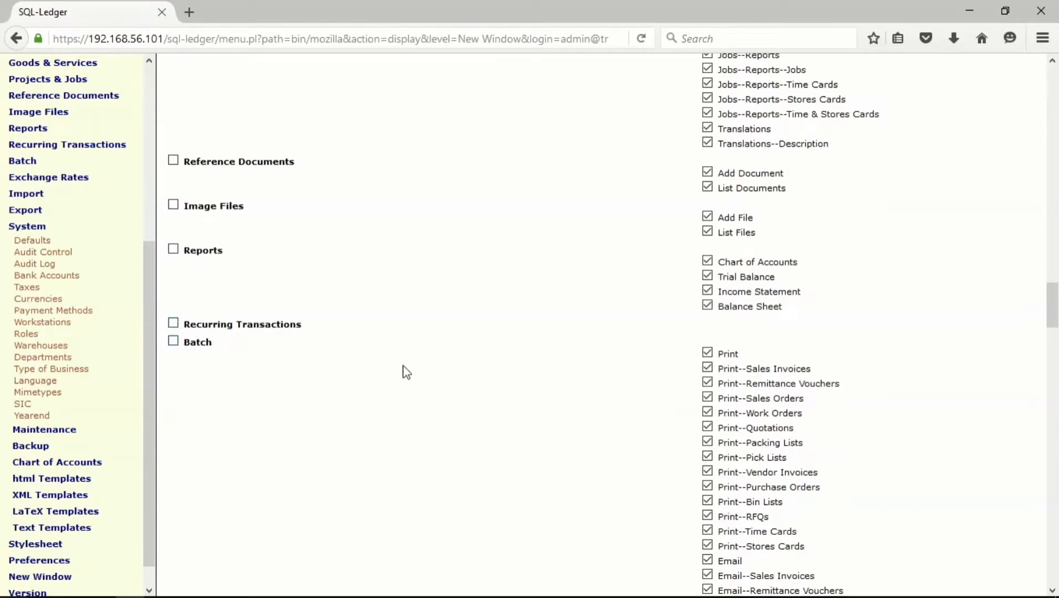
scroll(407, 372, "down", 10)
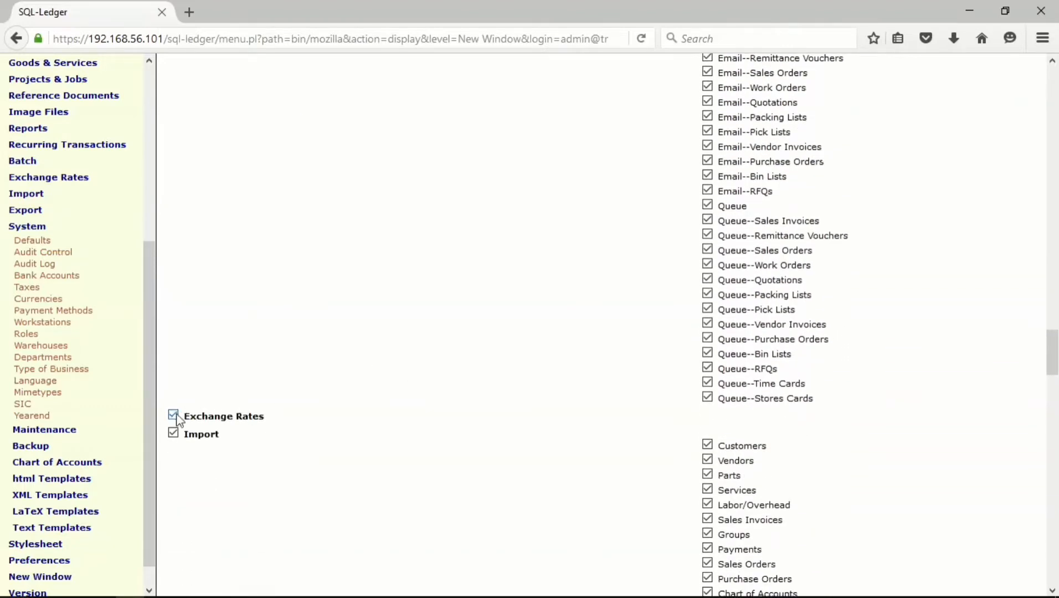
left_click(173, 416)
left_click(174, 433)
scroll(424, 390, "down", 10)
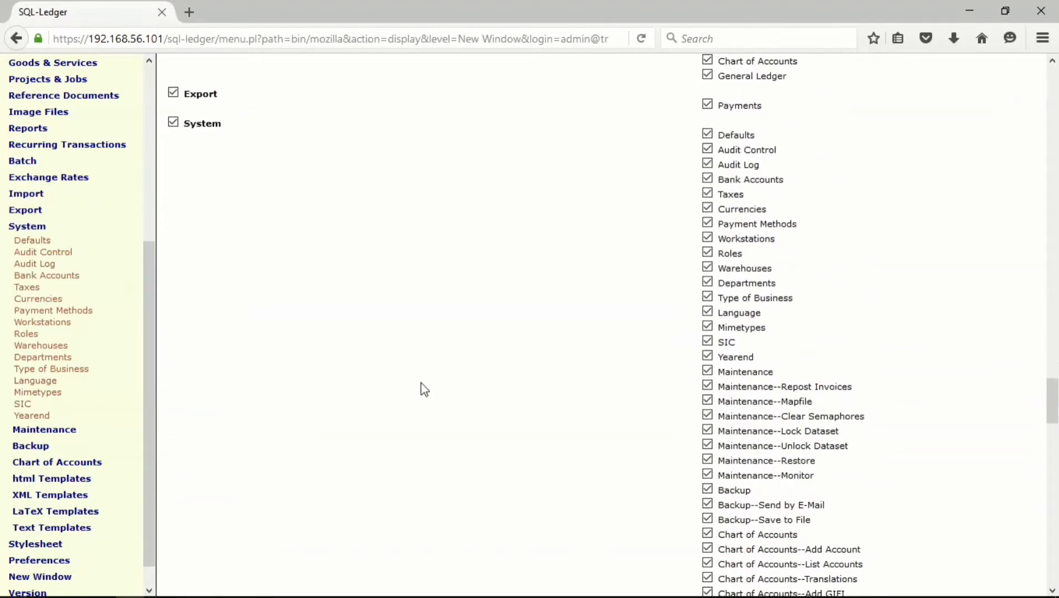
left_click(174, 93)
left_click(173, 122)
scroll(385, 228, "down", 10)
scroll(388, 235, "down", 20)
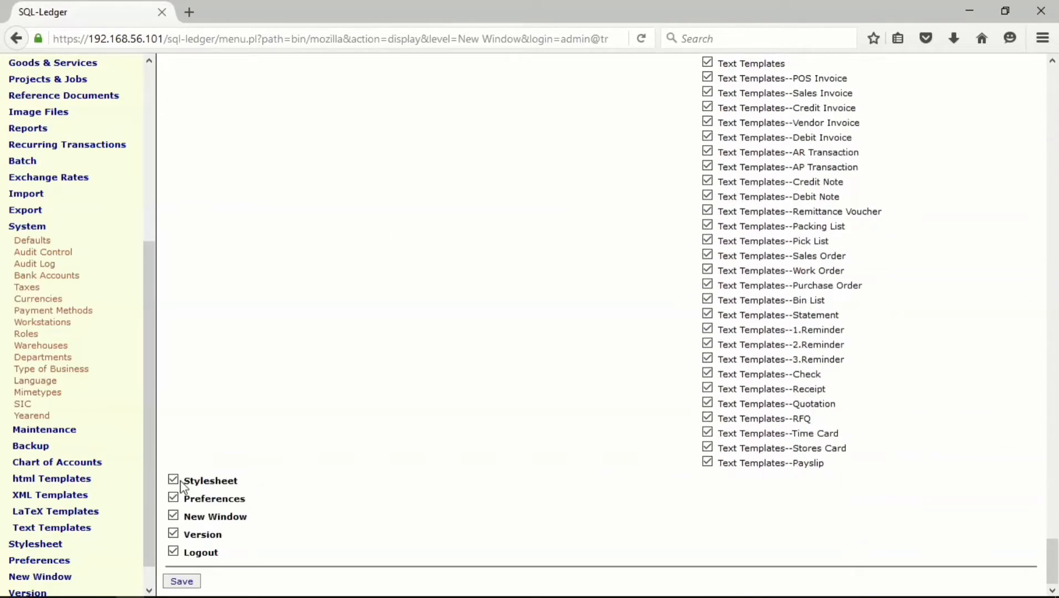
left_click(173, 480)
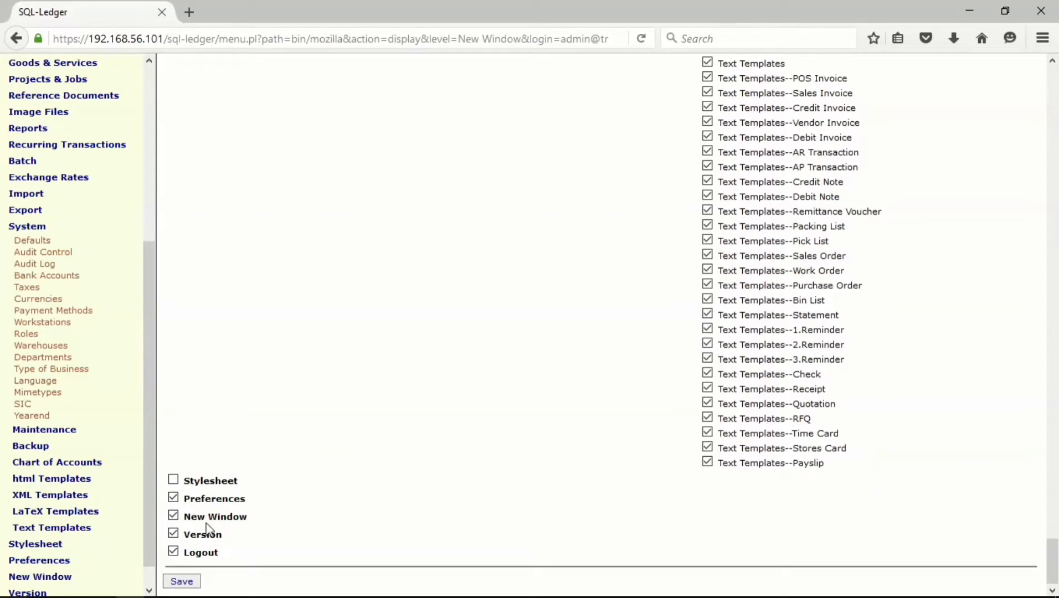
left_click(173, 516)
- Save the cashier role, confirm it in the Roles list, and start a third role
left_click(194, 579)
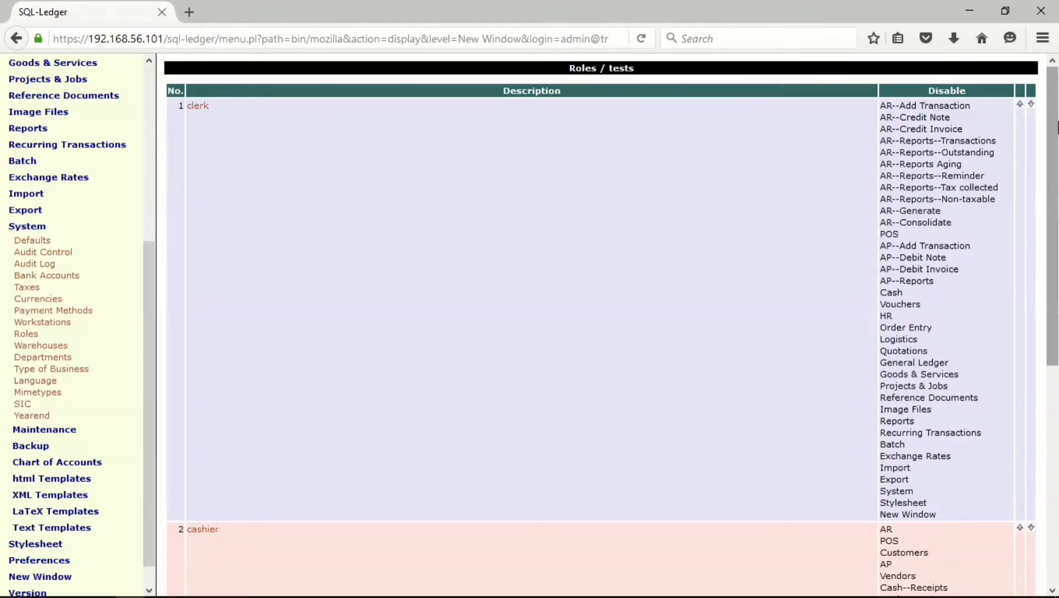
scroll(707, 180, "down", 5)
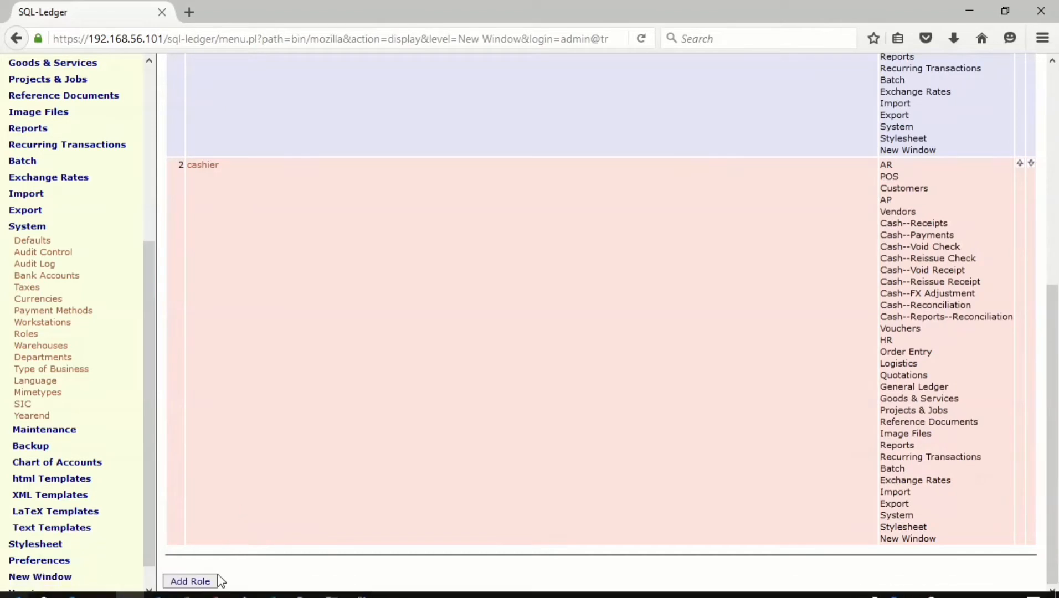
left_click(208, 581)
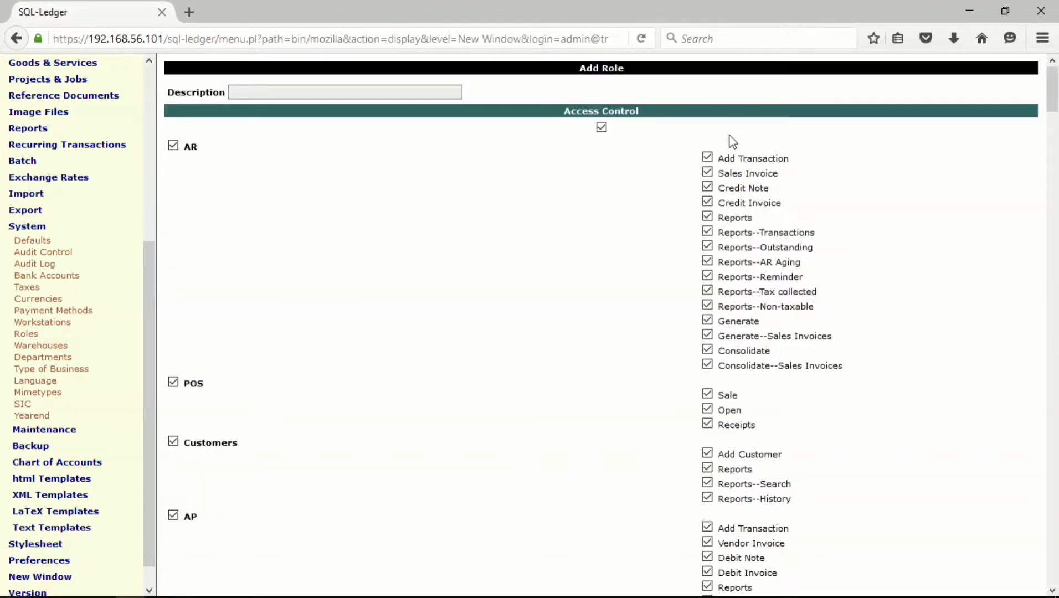
- Uncheck the AR transaction, credit note, generate and consolidate permissions, plus POS and Customers
left_click(707, 158)
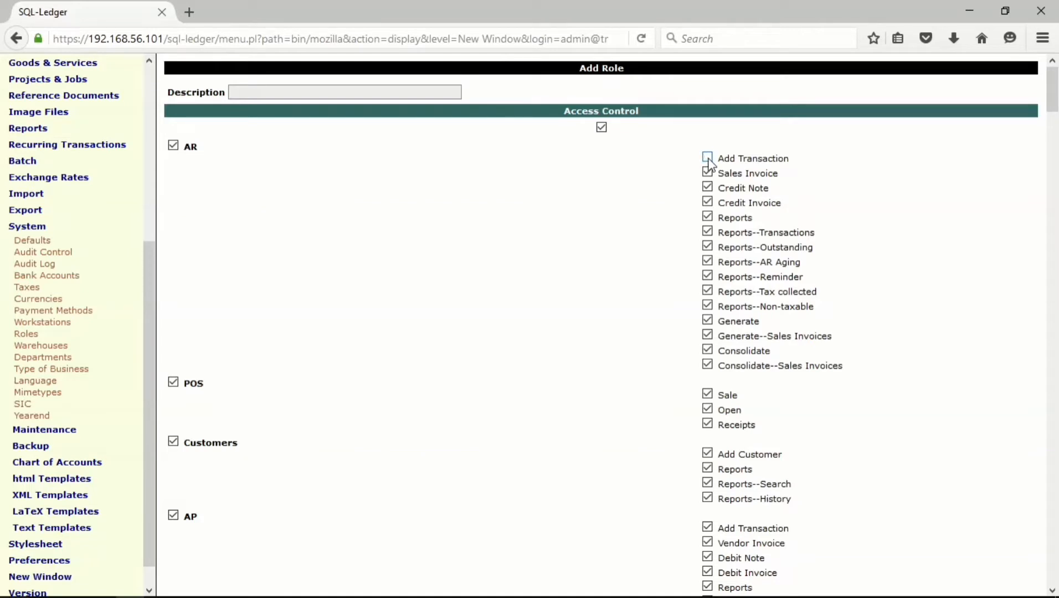
left_click(707, 187)
left_click(708, 321)
left_click(708, 350)
left_click(708, 365)
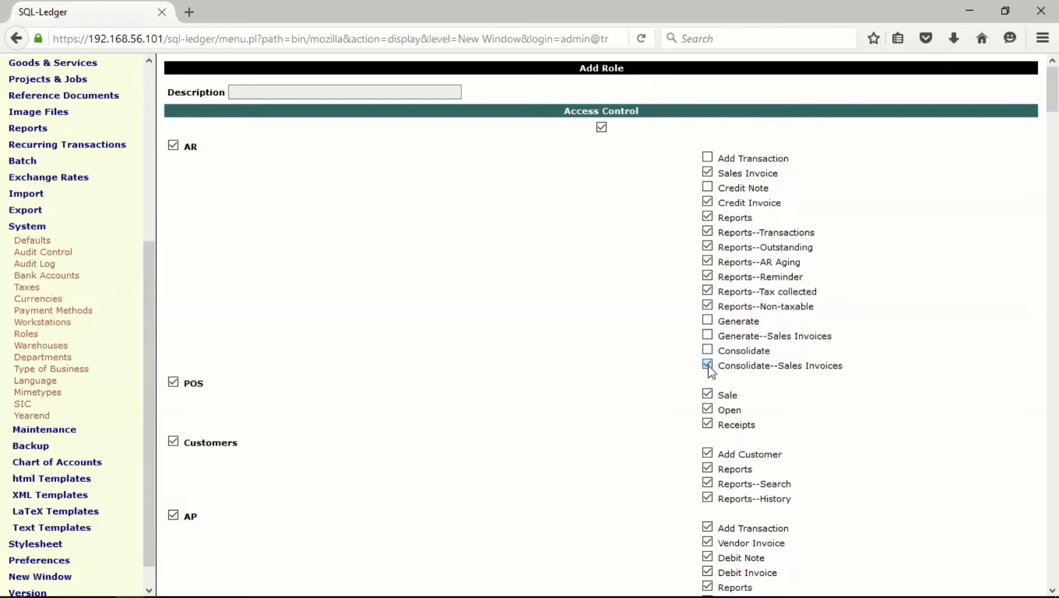
left_click(173, 382)
scroll(369, 383, "down", 5)
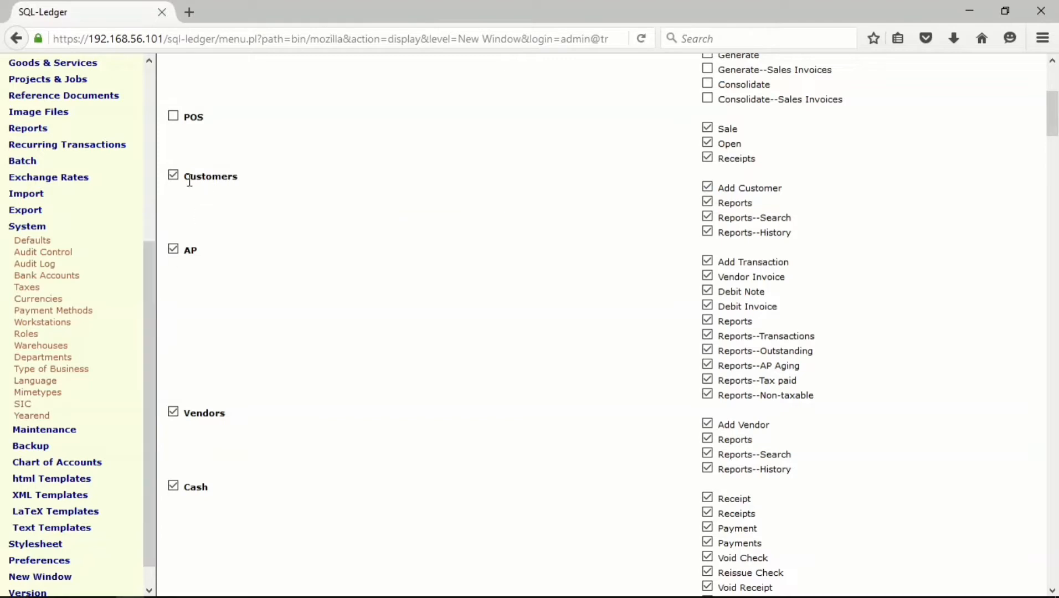
left_click(173, 175)
- Uncheck AP transactions and debit notes, Vendors, Cash Receipts and Vouchers for the role
left_click(707, 261)
left_click(708, 290)
left_click(175, 413)
scroll(432, 444, "down", 5)
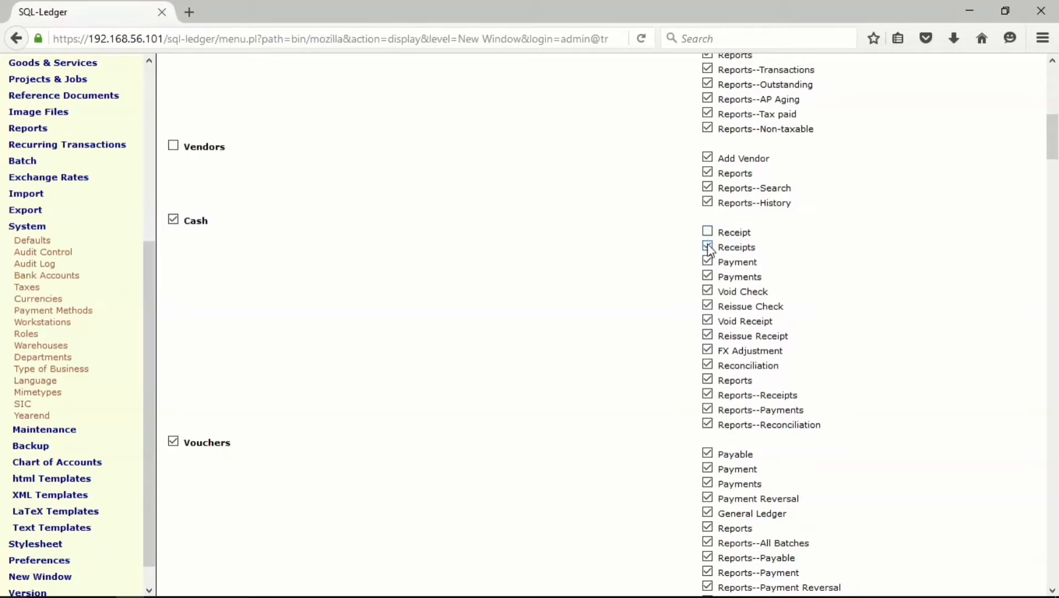
left_click(708, 247)
left_click(708, 247)
left_click(708, 233)
left_click(708, 247)
left_click(173, 442)
- Grant HR access and remove Logistics access from the role
scroll(424, 412, "down", 2)
scroll(424, 410, "down", 10)
scroll(423, 402, "up", 9)
scroll(421, 396, "down", 6)
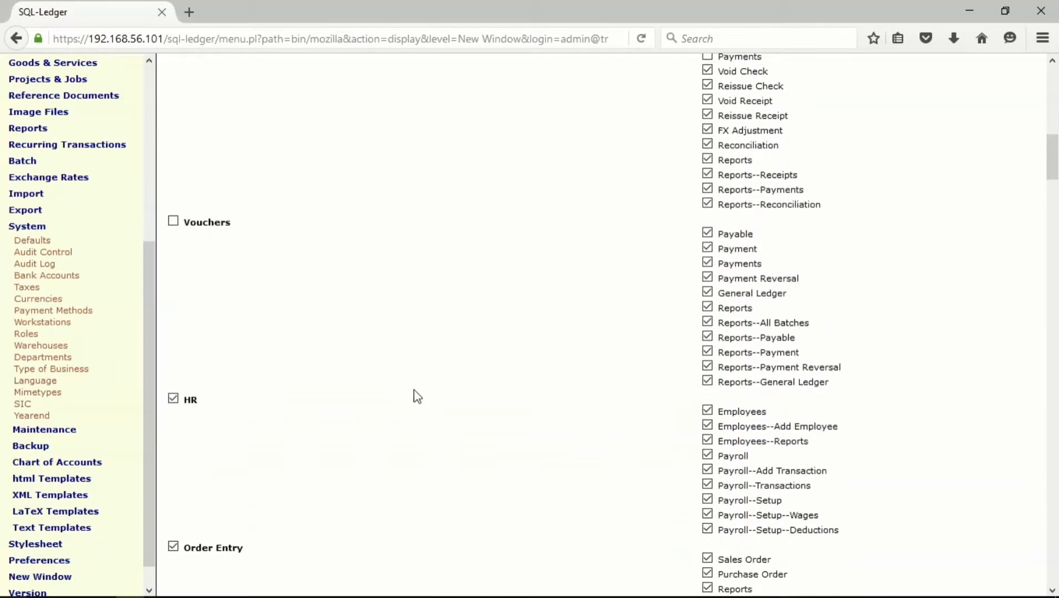
left_click(174, 352)
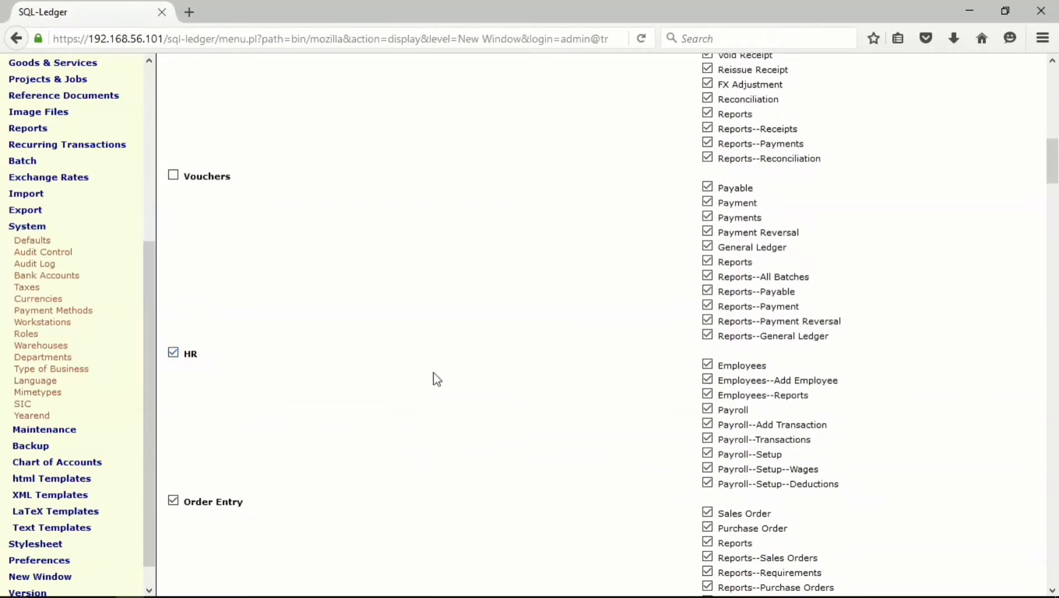
scroll(332, 427, "down", 3)
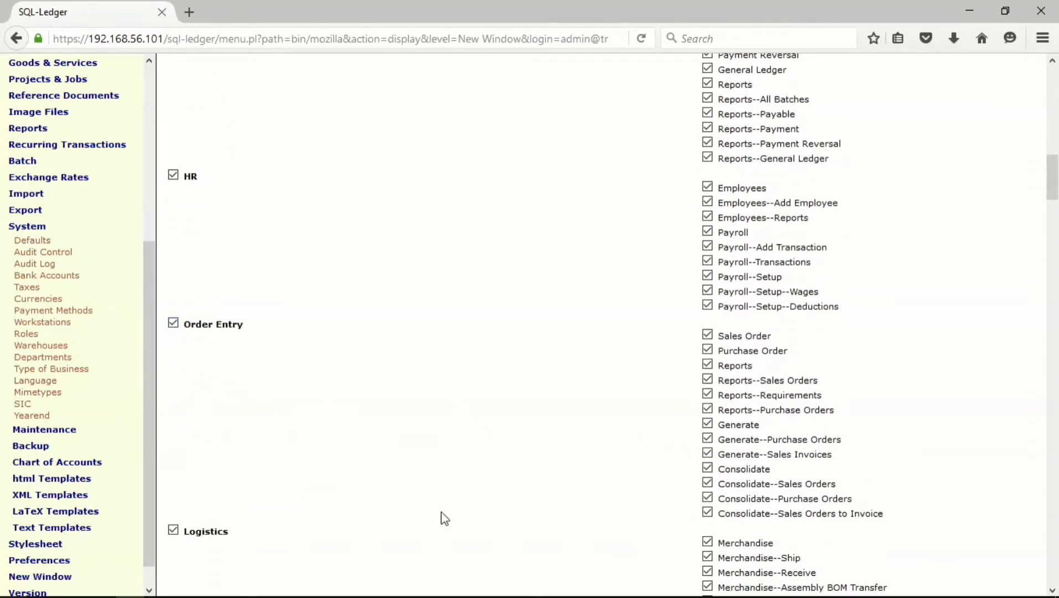
left_click(187, 533)
- Remove Goods & Services and Projects & Jobs access from the role
scroll(435, 433, "down", 5)
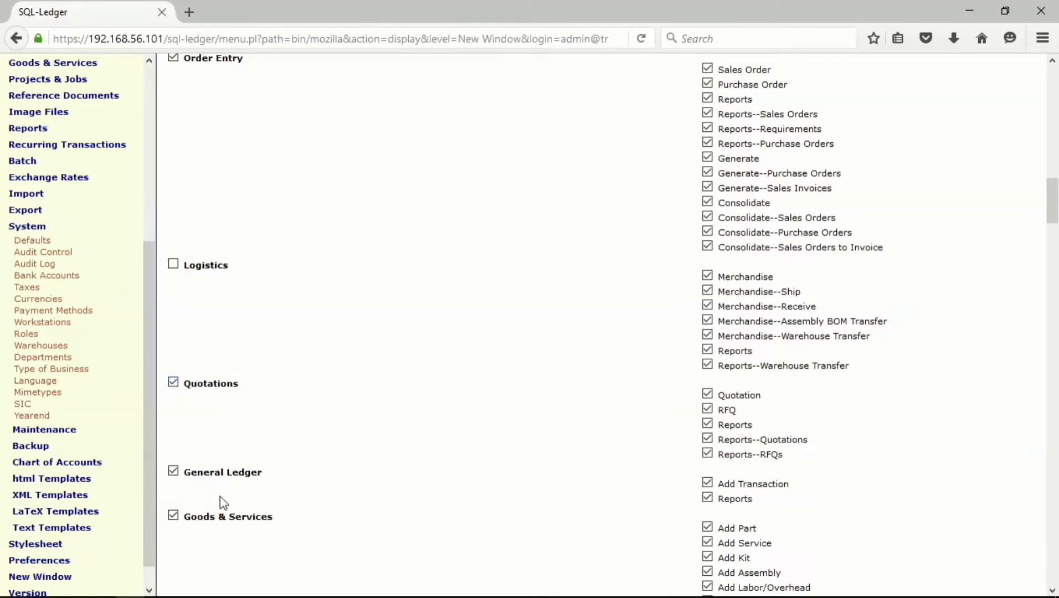
scroll(339, 443, "down", 3)
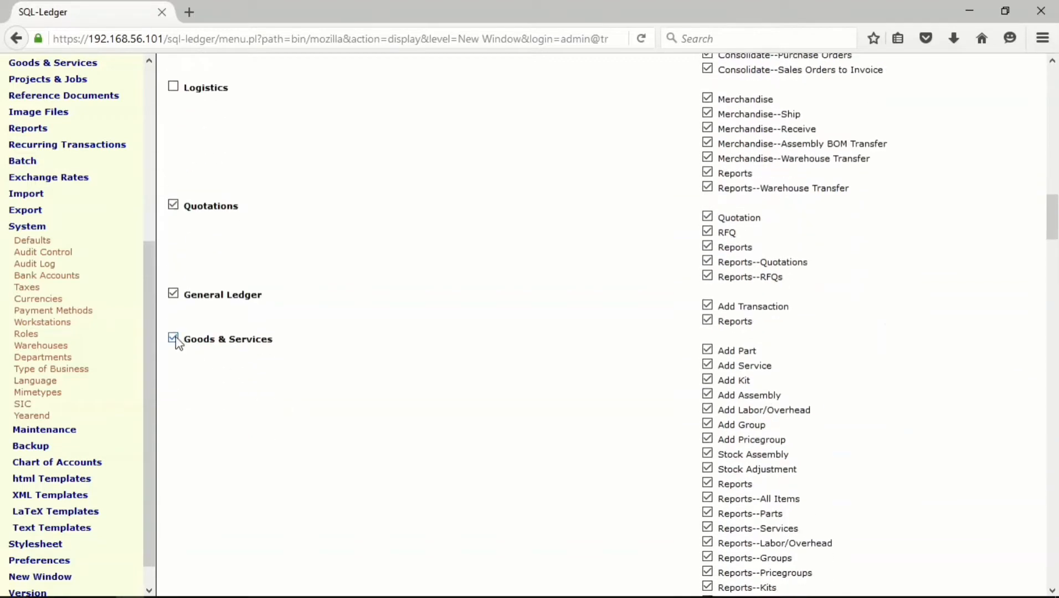
left_click(174, 338)
scroll(355, 392, "down", 5)
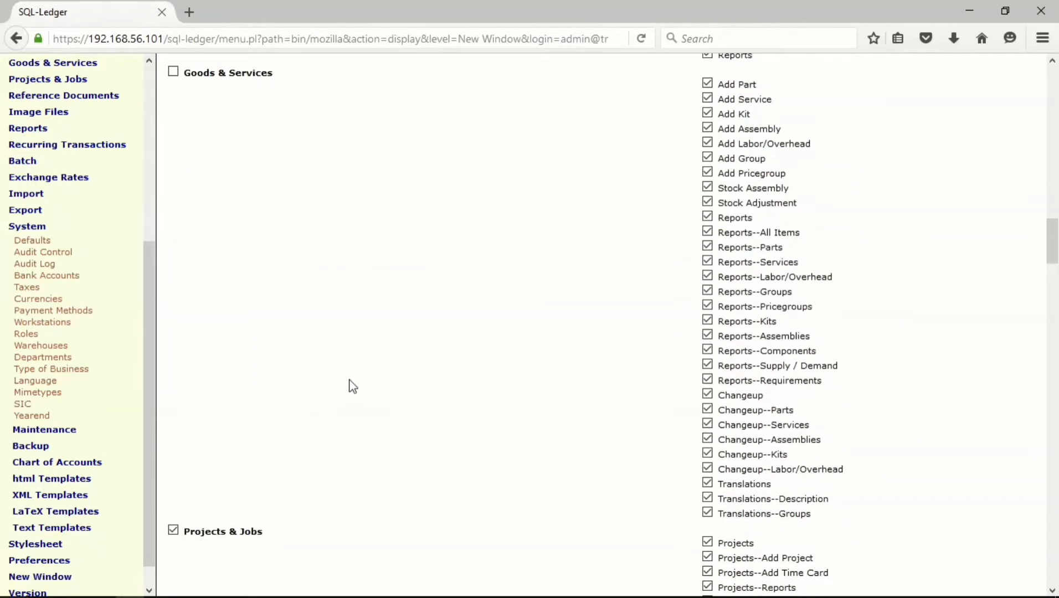
scroll(352, 384, "down", 3)
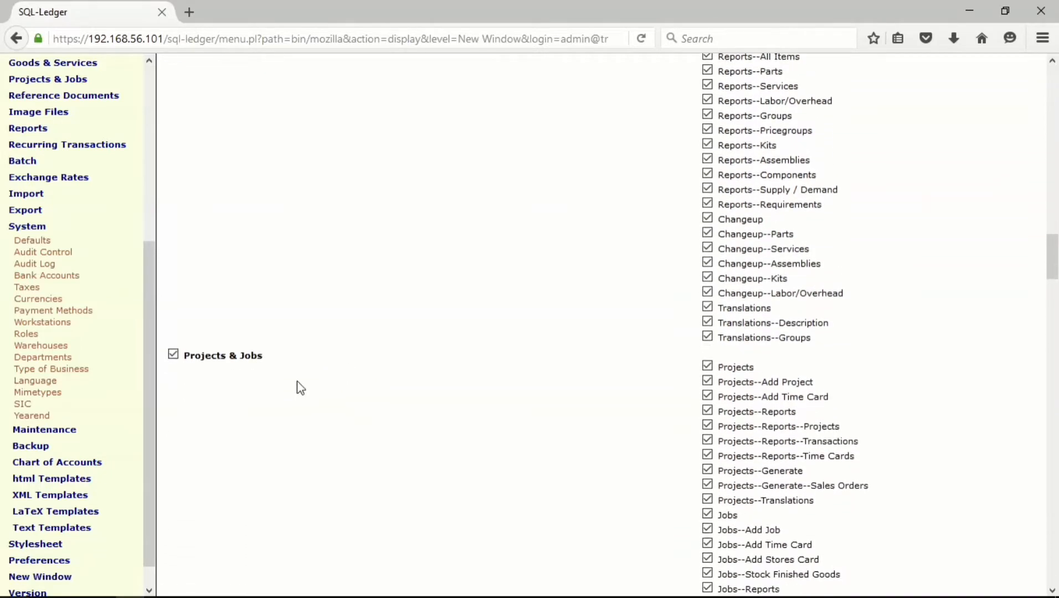
left_click(173, 354)
scroll(406, 415, "down", 6)
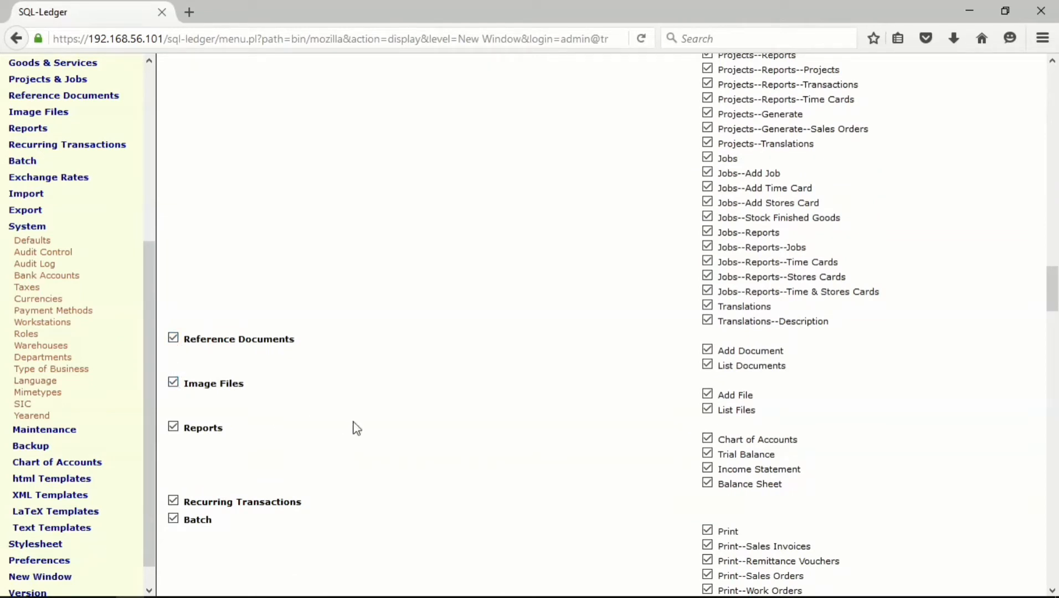
- Uncheck the Chart of Accounts report, Batch, Import, Export and System access
left_click(707, 438)
scroll(469, 423, "down", 8)
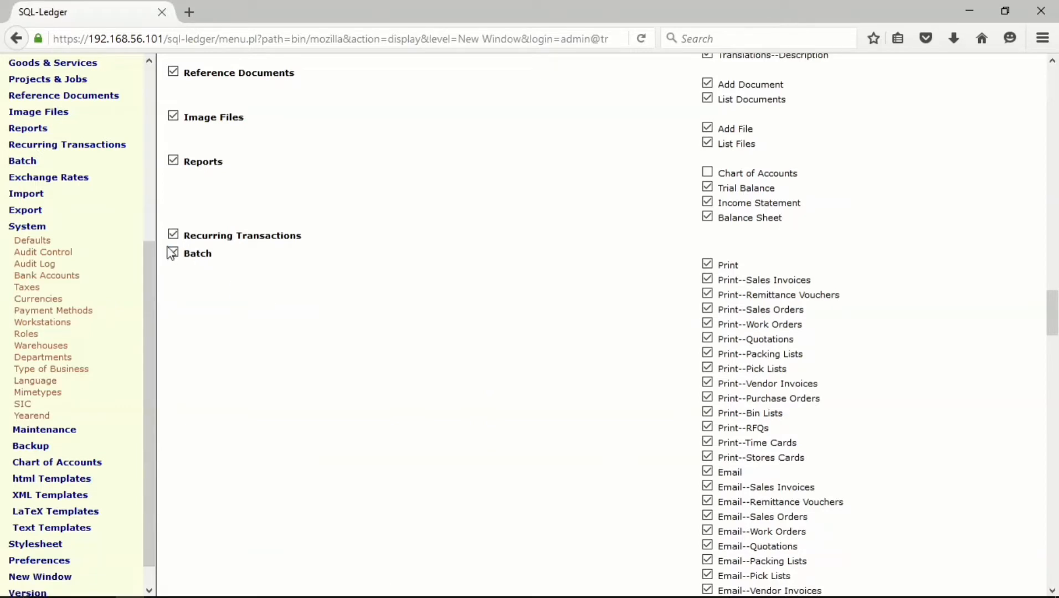
left_click(173, 253)
scroll(346, 327, "down", 18)
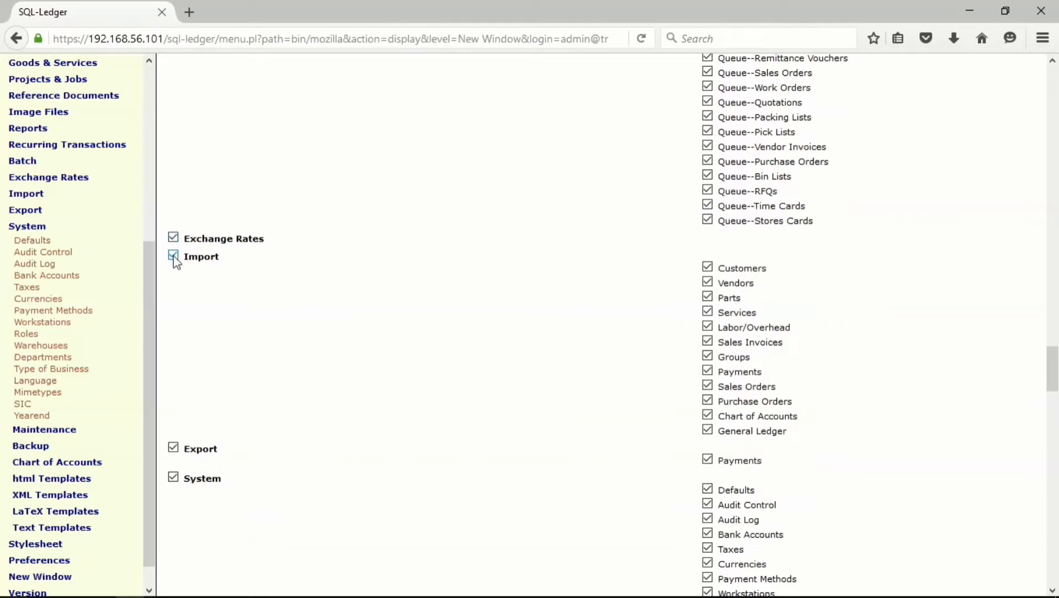
left_click(174, 256)
left_click(174, 450)
left_click(173, 478)
- Uncheck Stylesheet and New Window, leaving Version access enabled
scroll(387, 468, "down", 10)
scroll(387, 462, "down", 20)
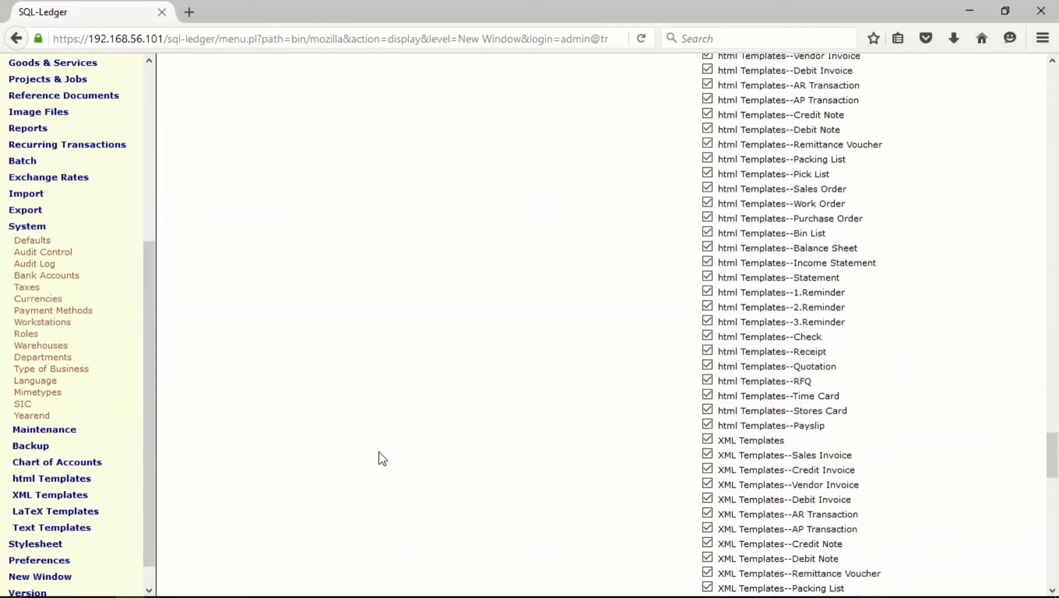
scroll(382, 457, "down", 10)
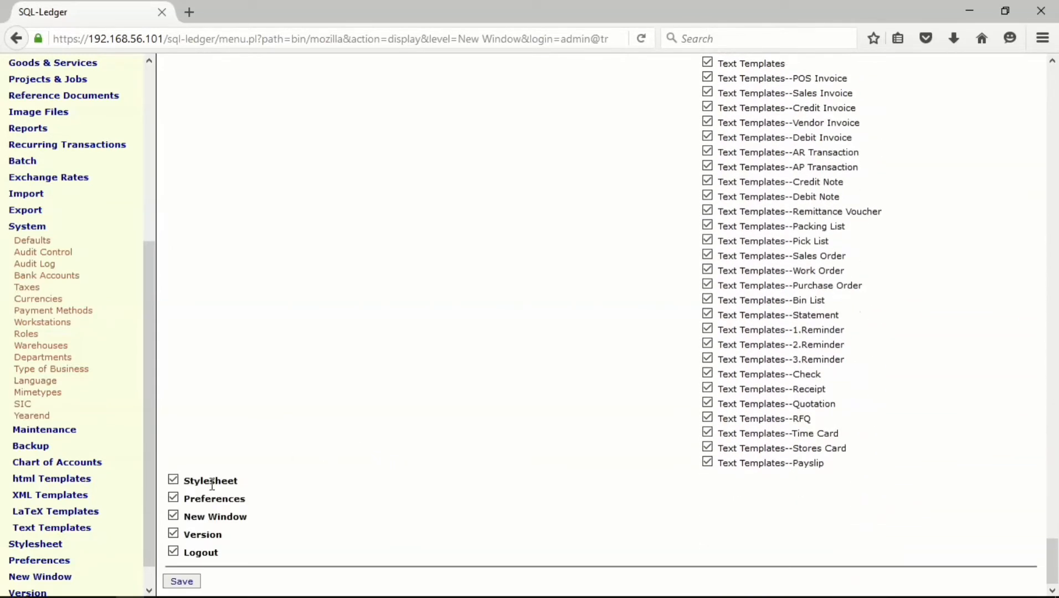
left_click(174, 480)
left_click(174, 534)
left_click(173, 516)
left_click(173, 533)
- After the 'Description missing!' error, go back and enter 'accountant' as the role description
left_click(190, 581)
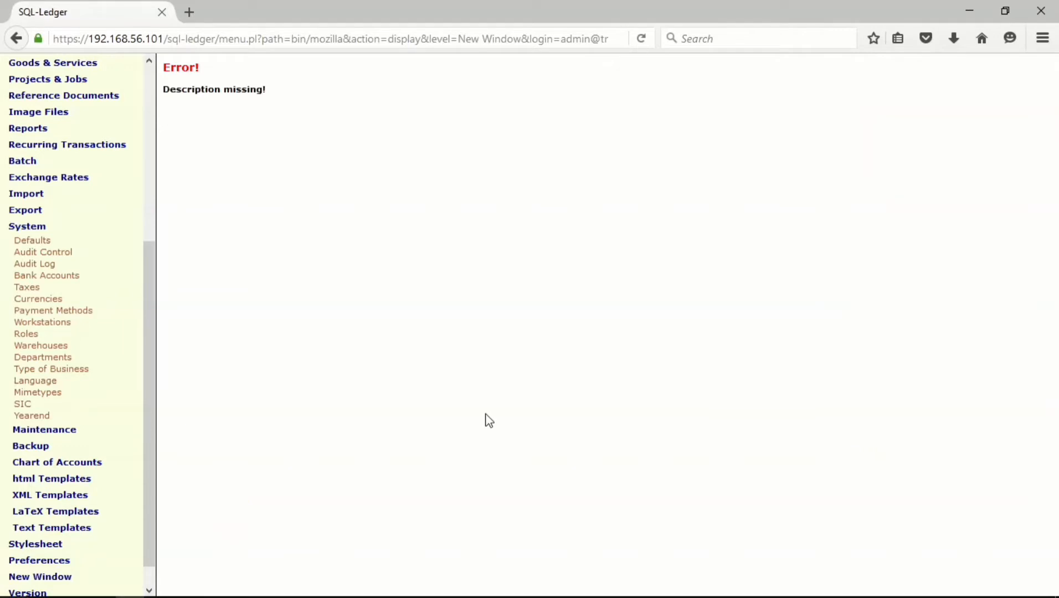
left_click(17, 38)
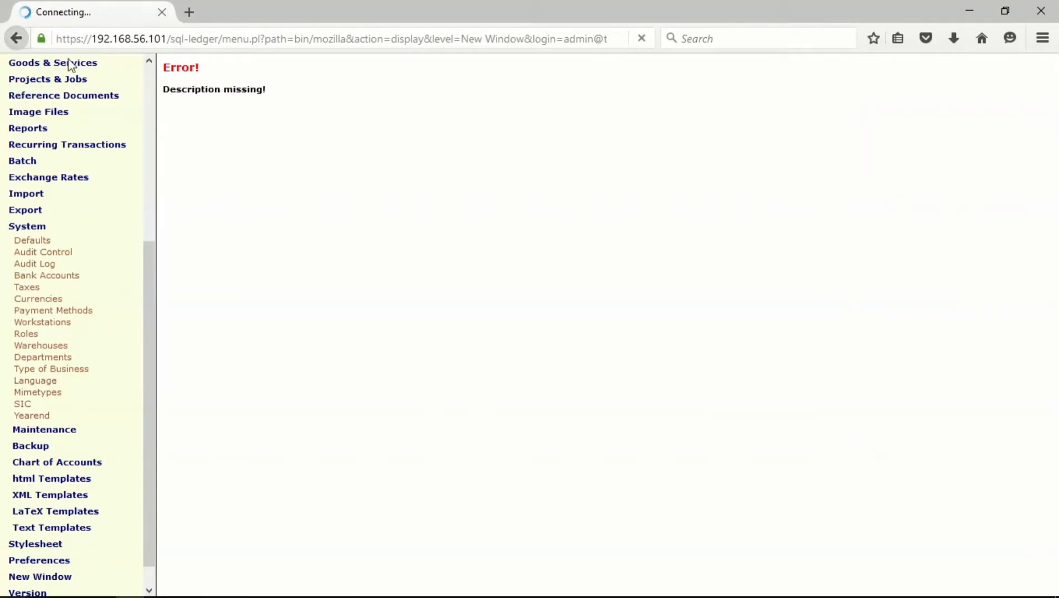
scroll(430, 220, "up", 20)
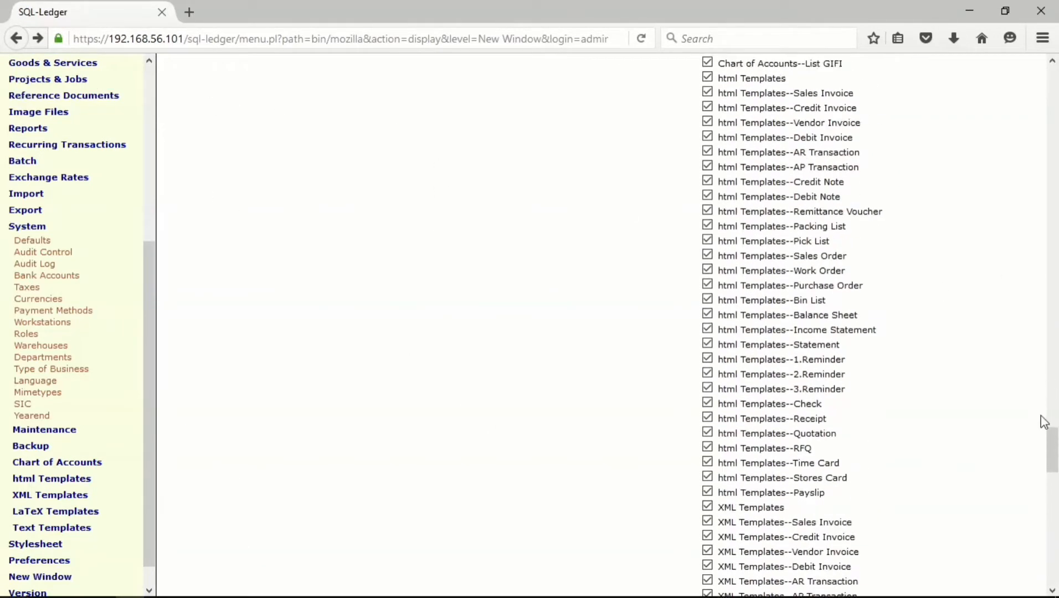
left_click_drag(1052, 453, 988, 15)
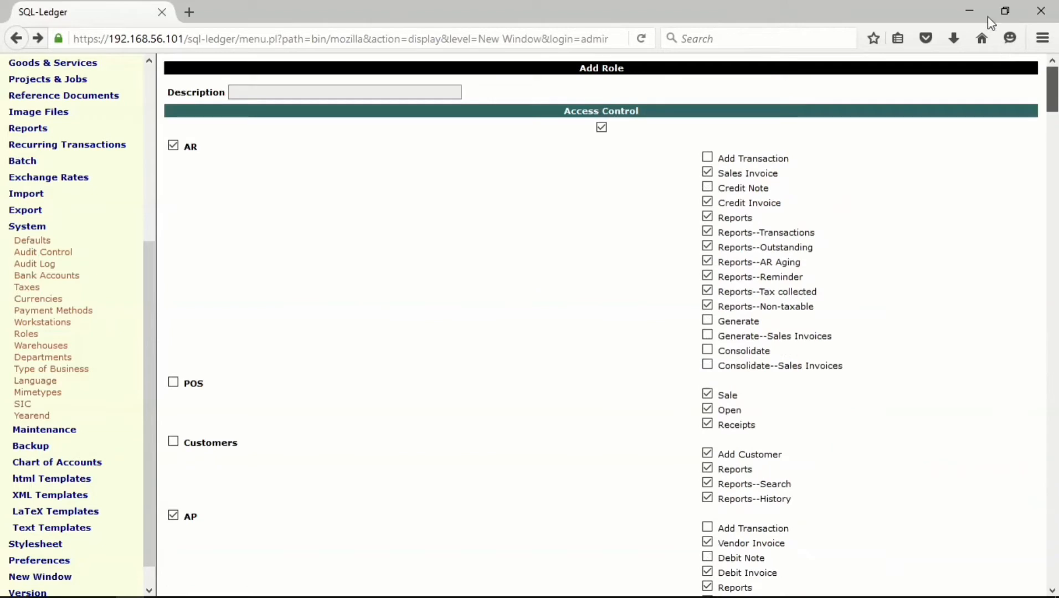
left_click(247, 87)
type("a")
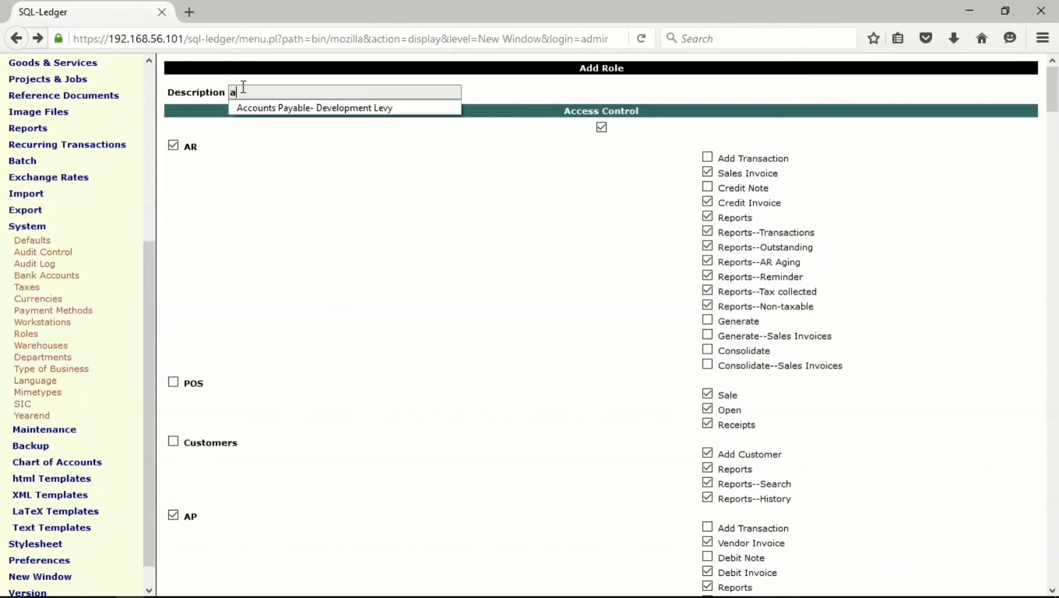
type("ccou")
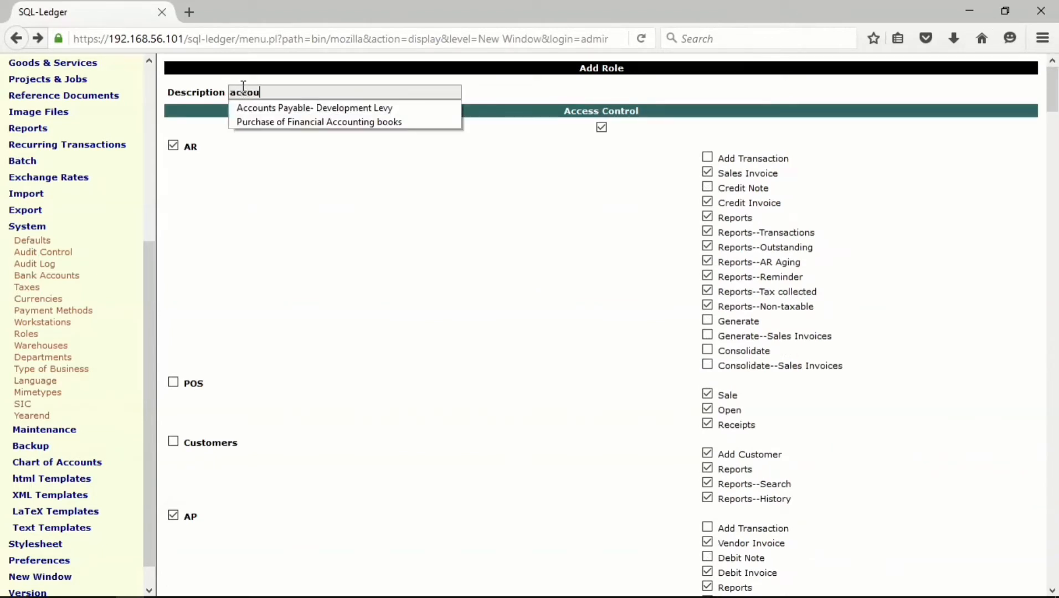
type("ntant")
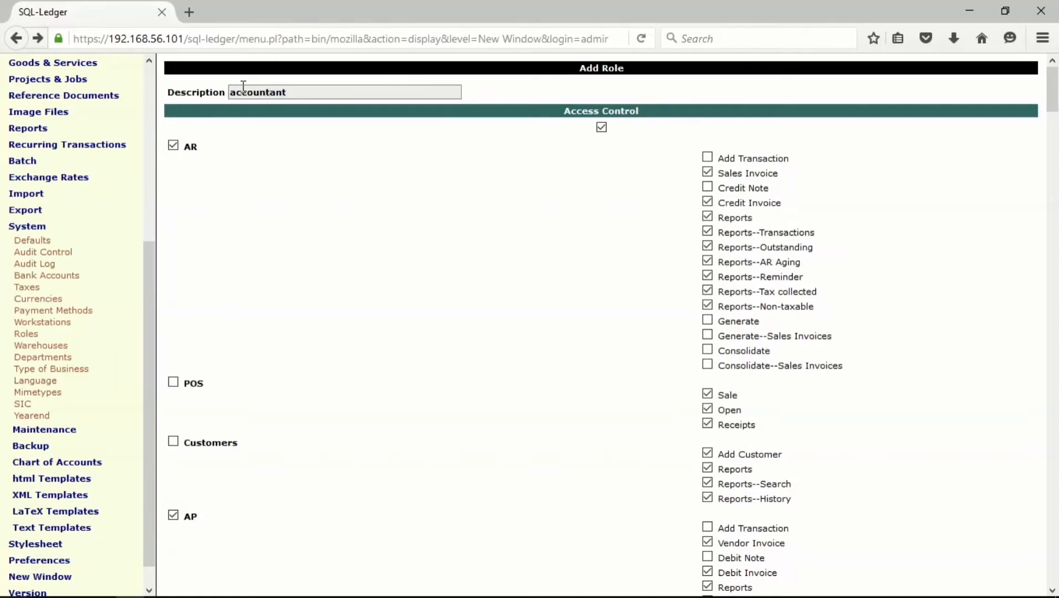
scroll(260, 450, "down", 3)
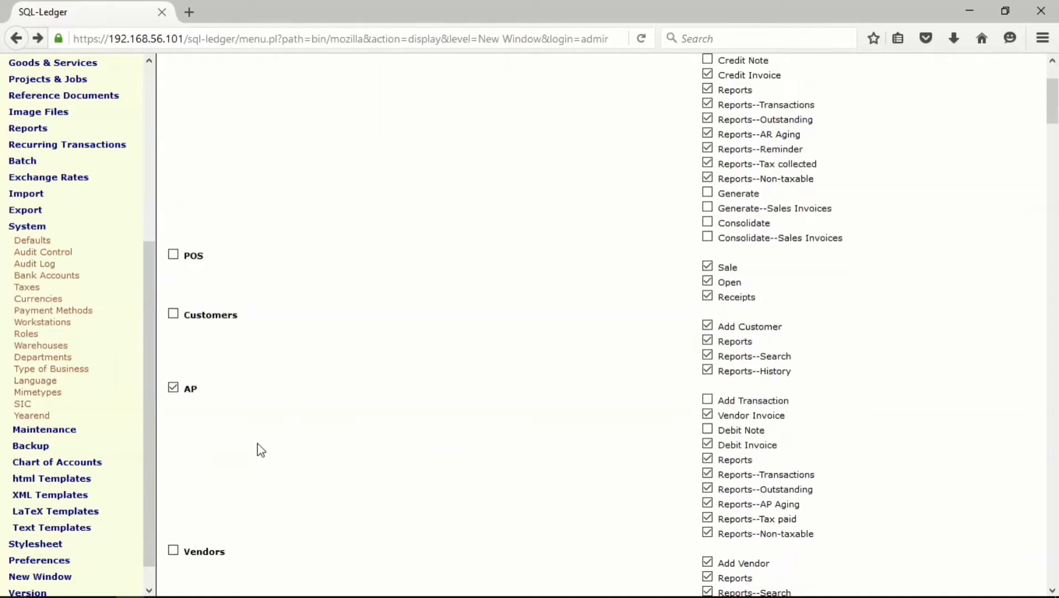
scroll(261, 450, "down", 20)
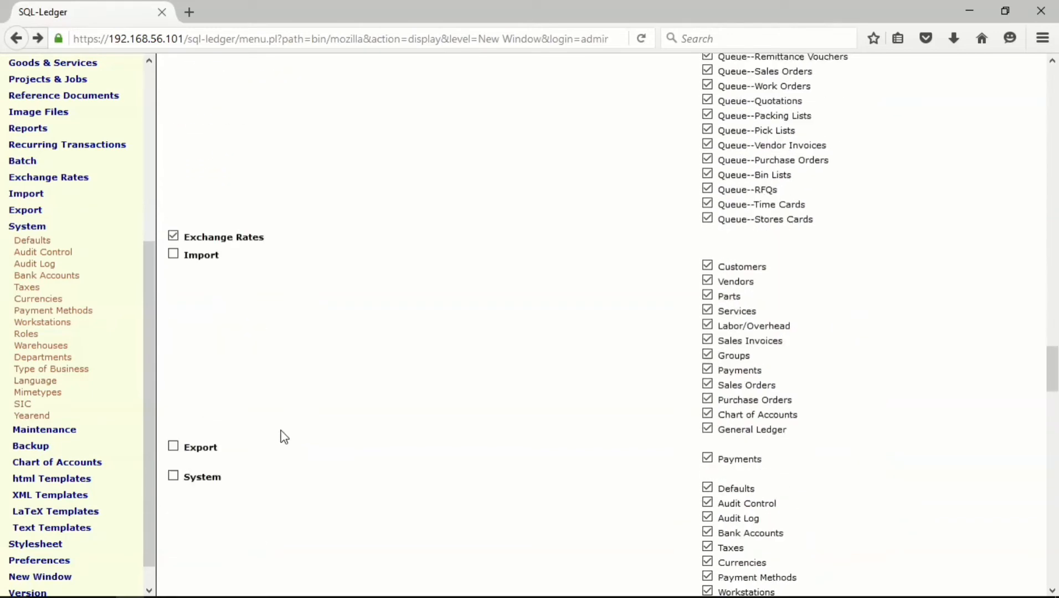
scroll(277, 435, "down", 20)
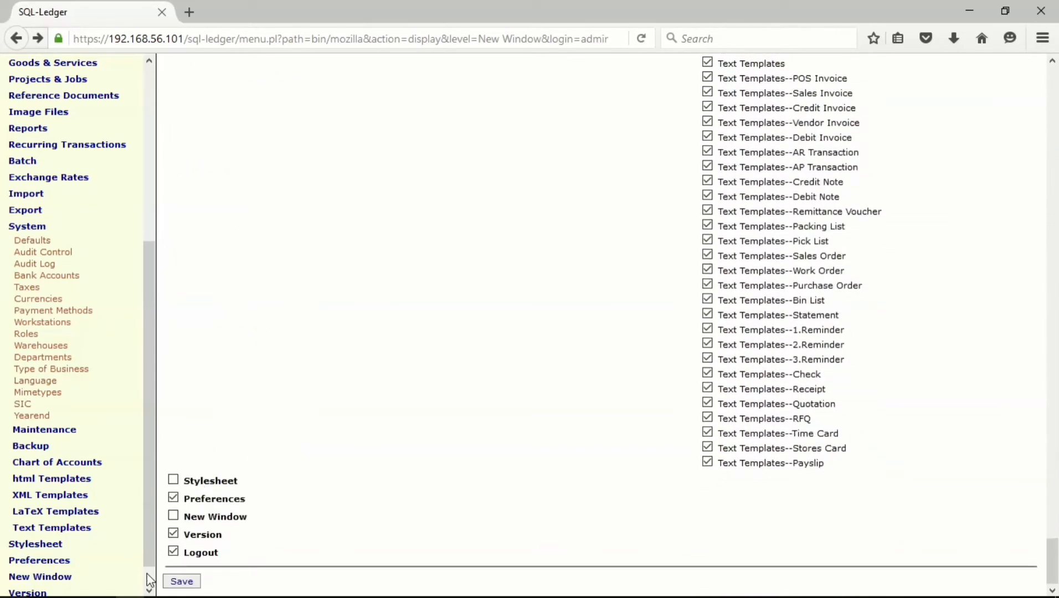
- Save the accountant role and open HR > Employees > Add Employee
left_click(179, 581)
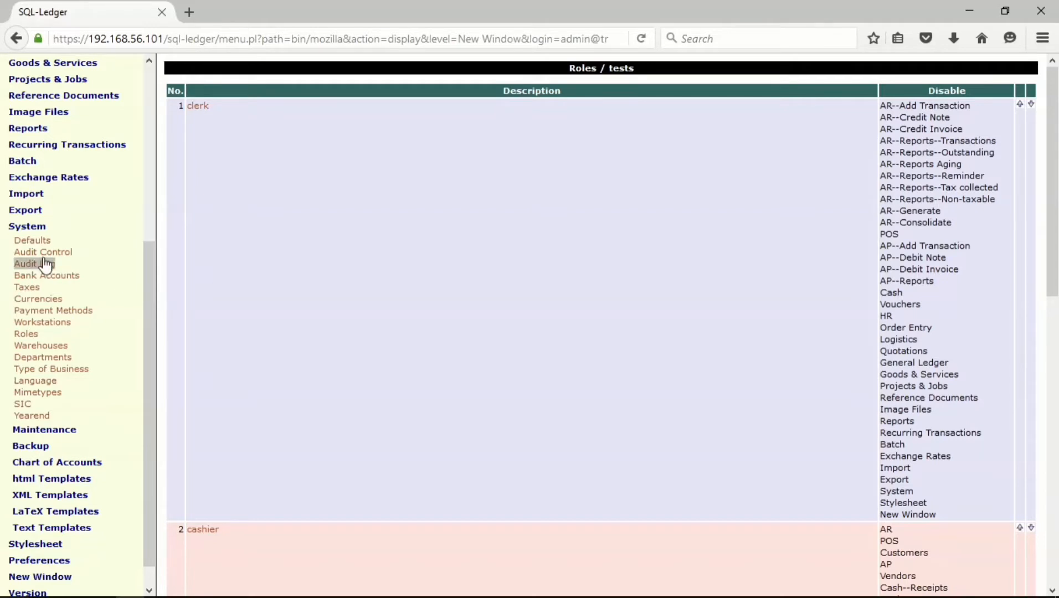
left_click(25, 228)
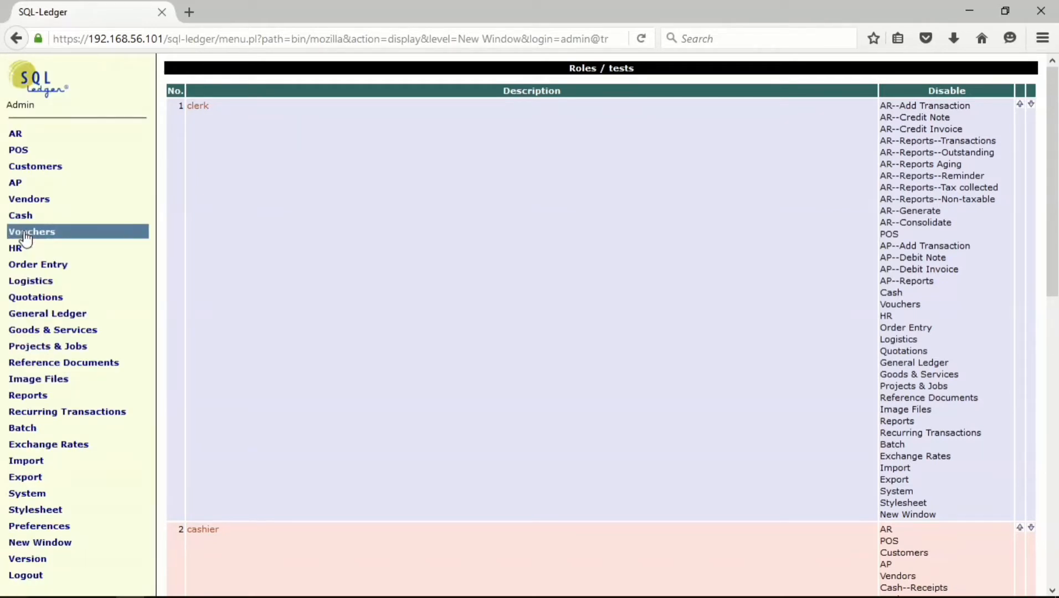
left_click(13, 249)
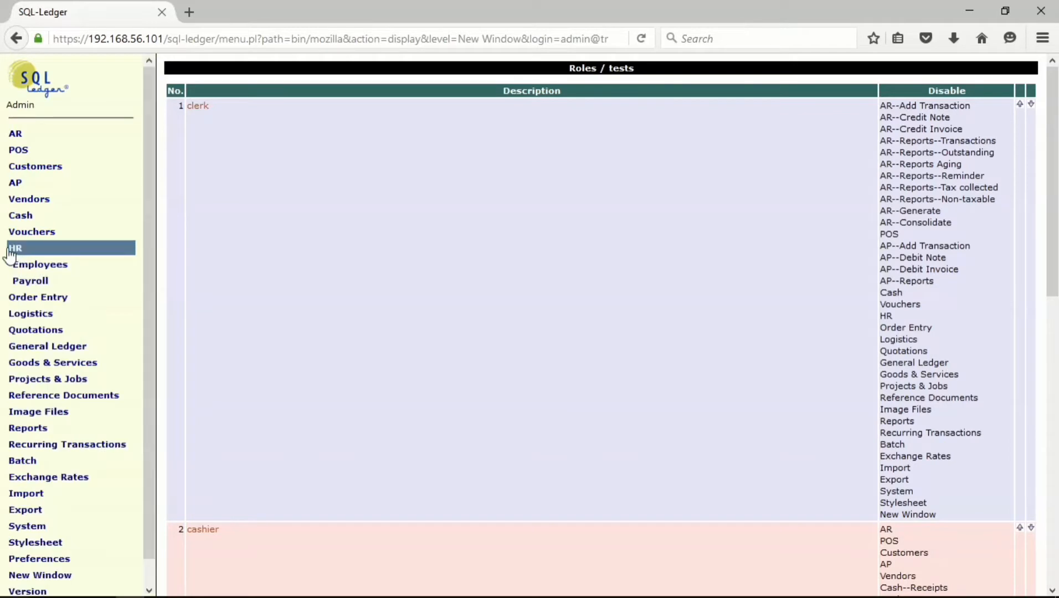
left_click(42, 266)
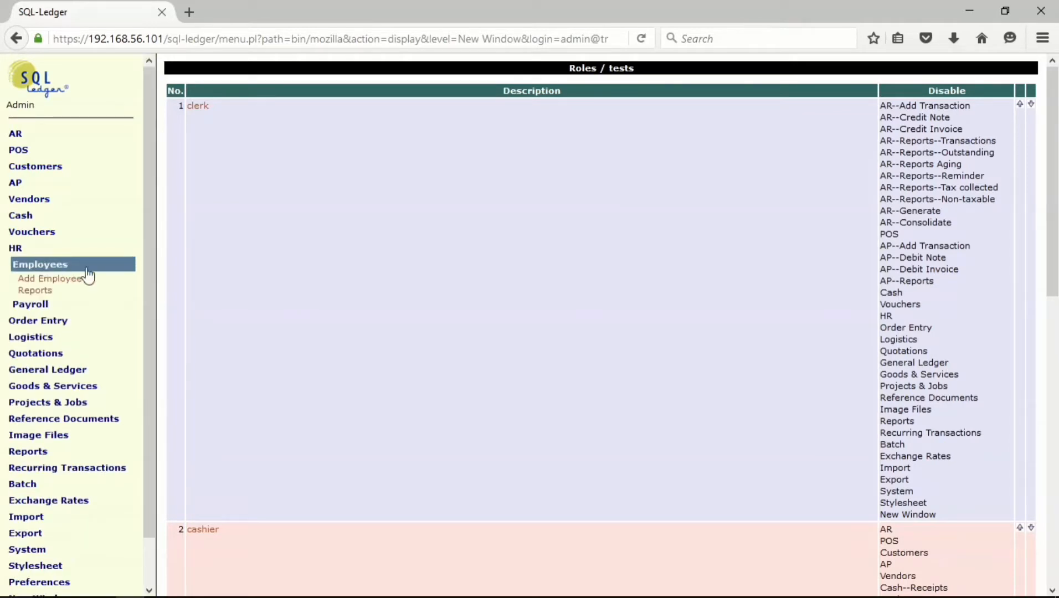
left_click(40, 280)
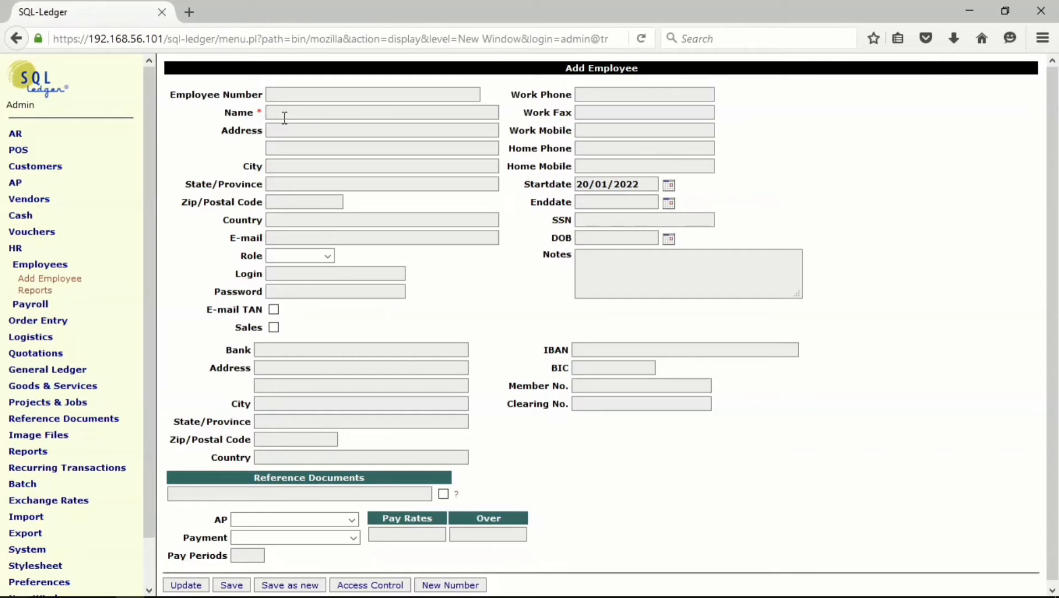
- Enter the new employee's full name and street address
left_click(306, 134)
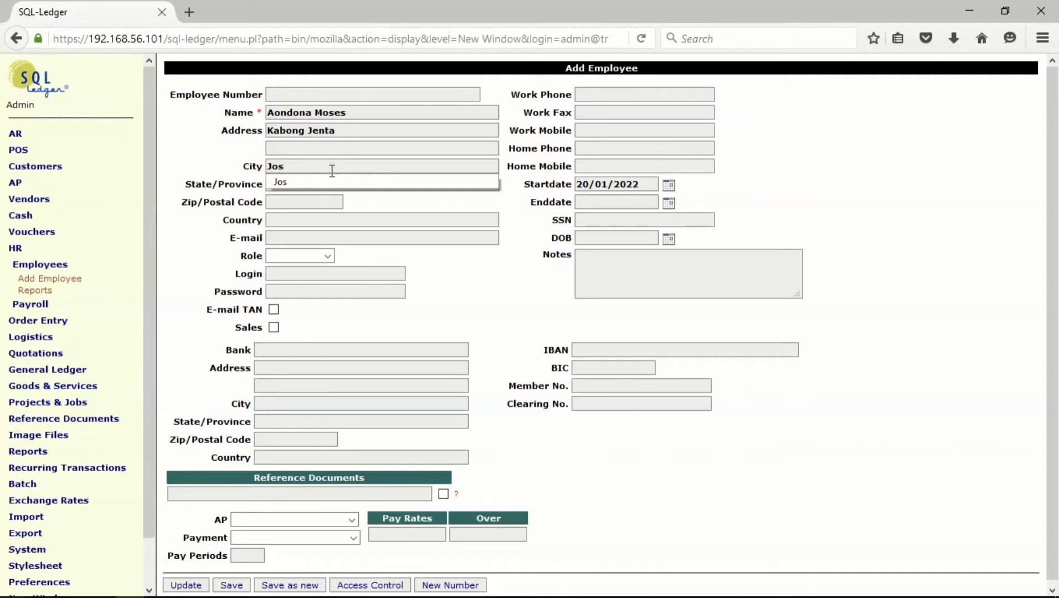
- Fill in the city, state Plateau, postal code 234 and country Nigeria
left_click(307, 181)
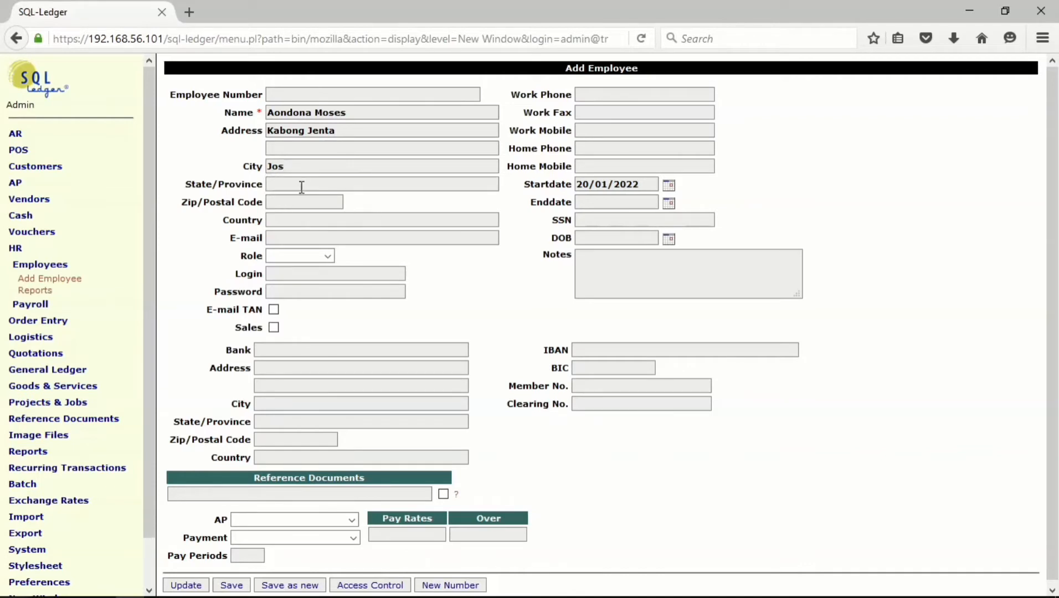
type("Plate")
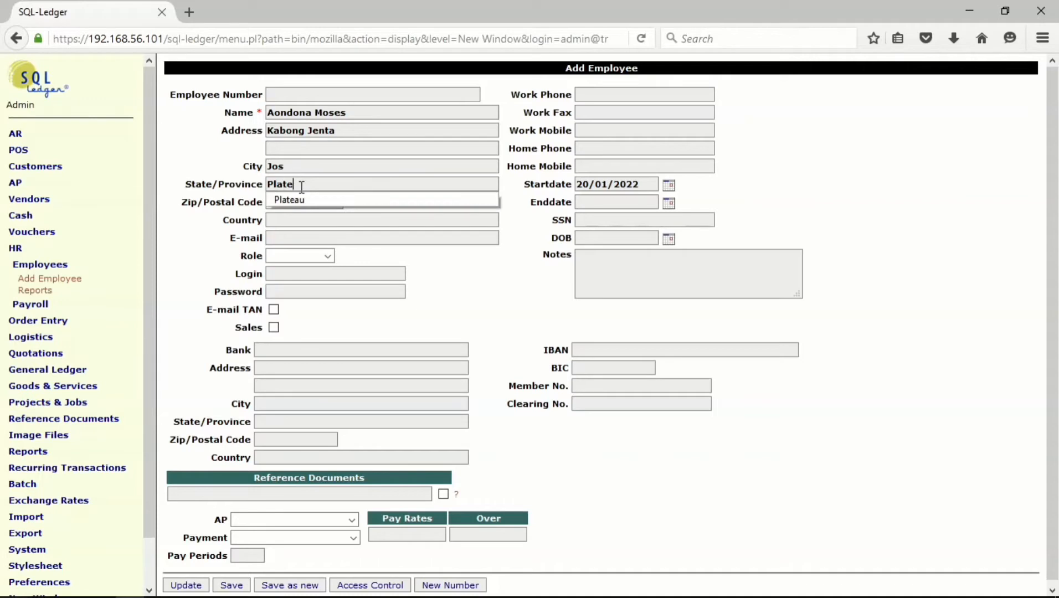
left_click(303, 203)
left_click(303, 203)
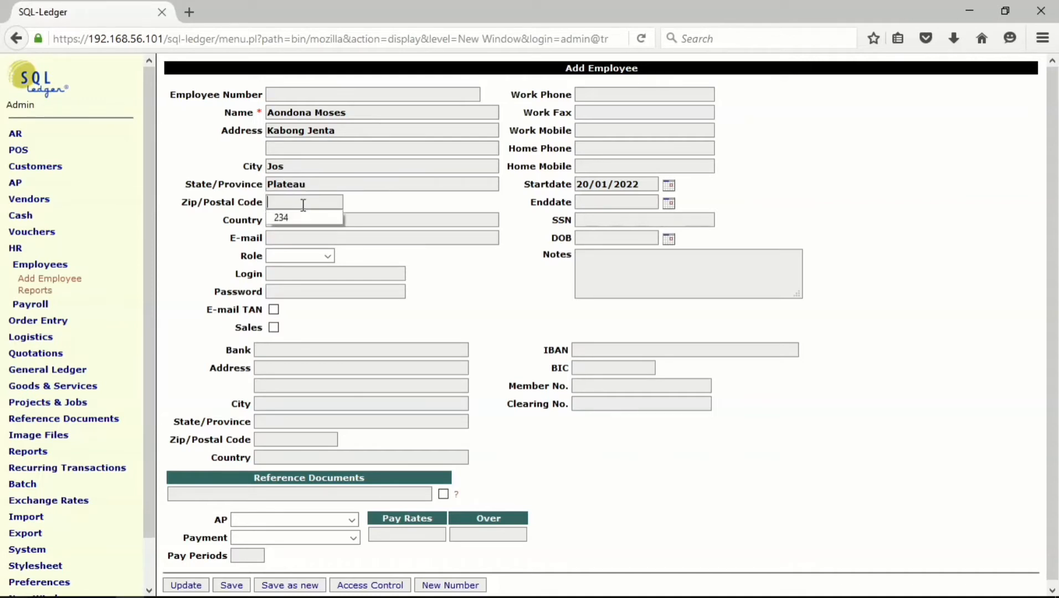
left_click(302, 215)
left_click(269, 203)
type("1234")
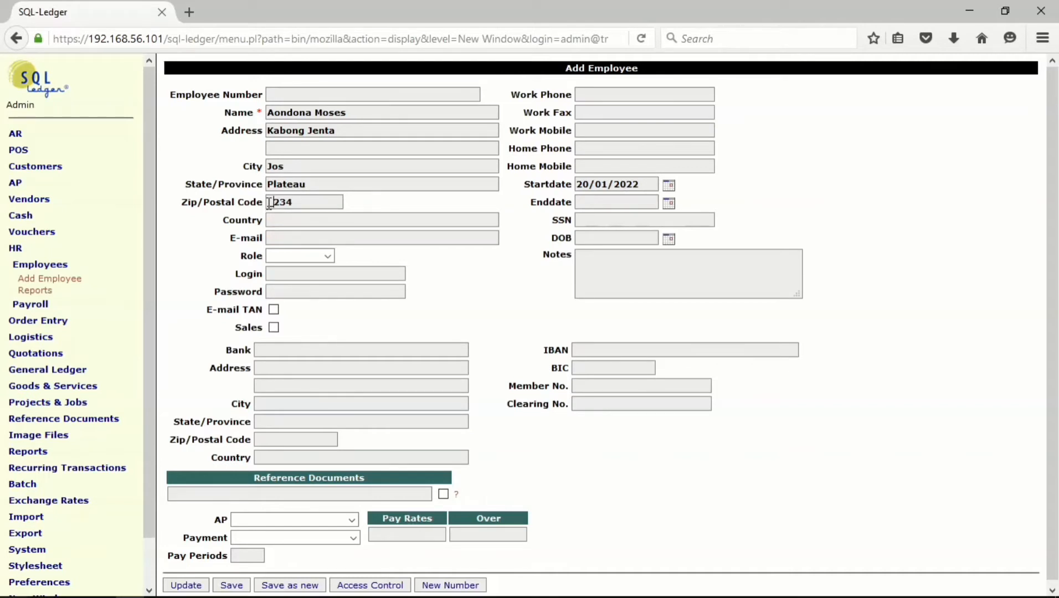
key("BackSpace")
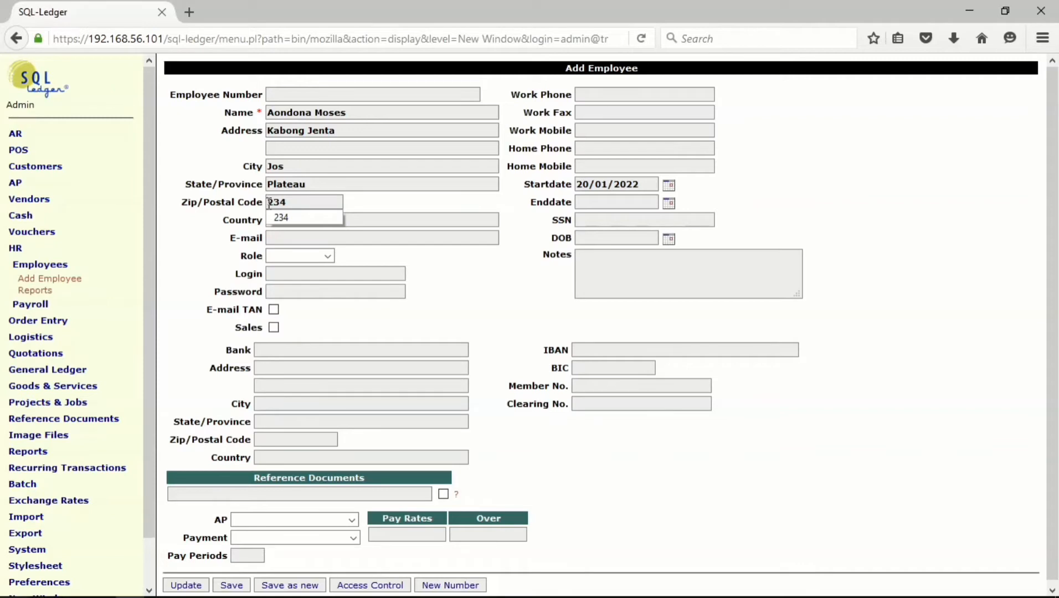
left_click(394, 216)
type("N")
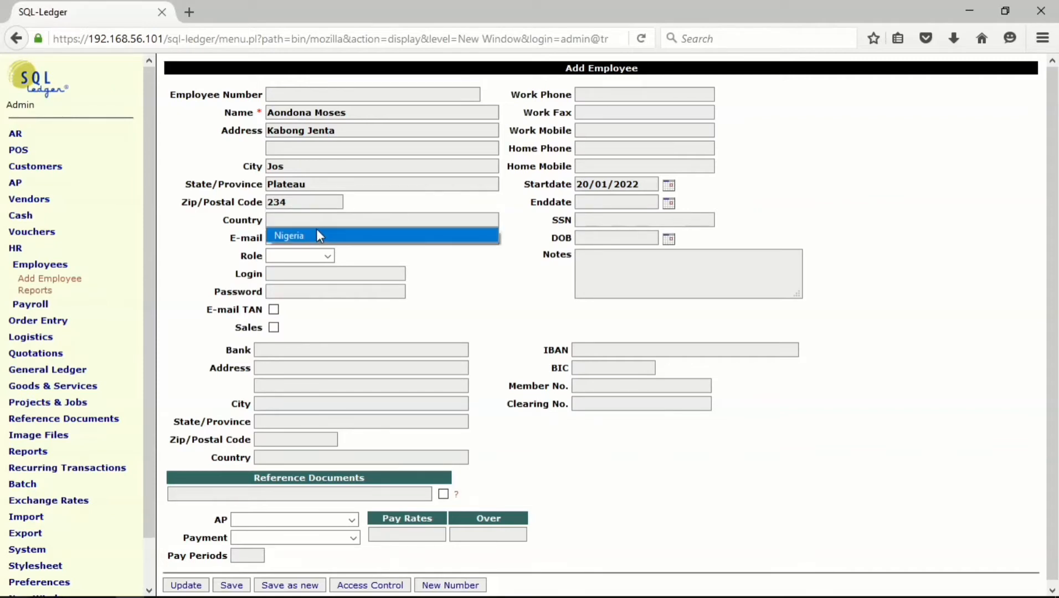
left_click(316, 233)
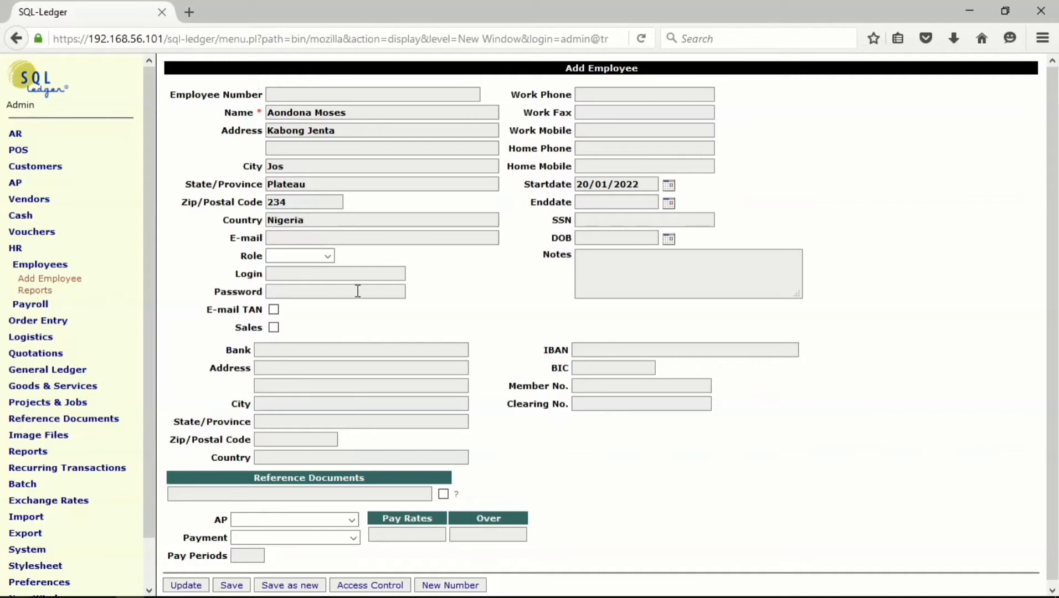
- Give the employee the clerk role, a login and password, and Sales access
left_click(325, 258)
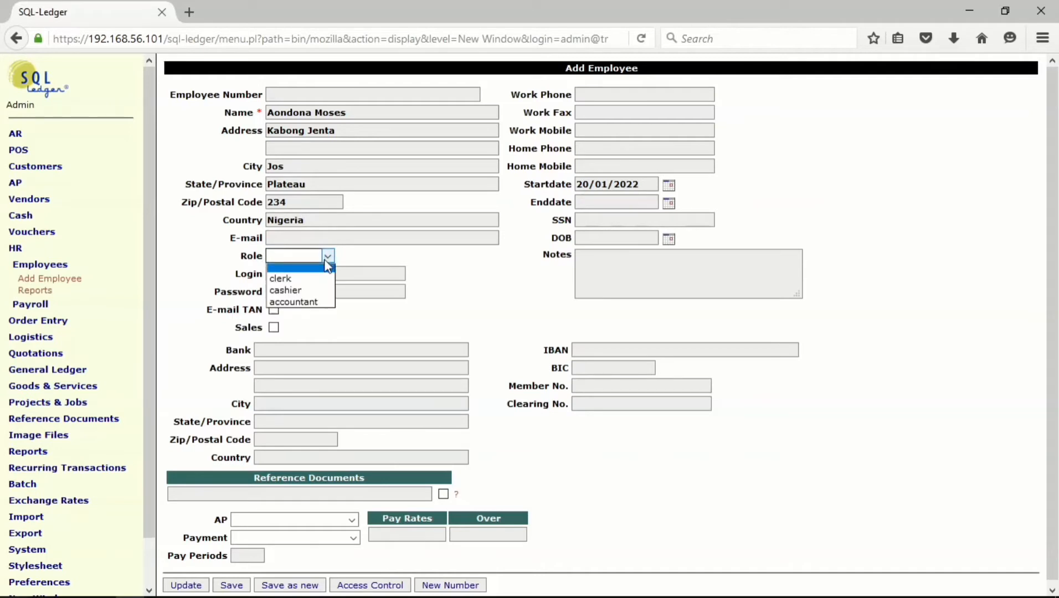
left_click(284, 275)
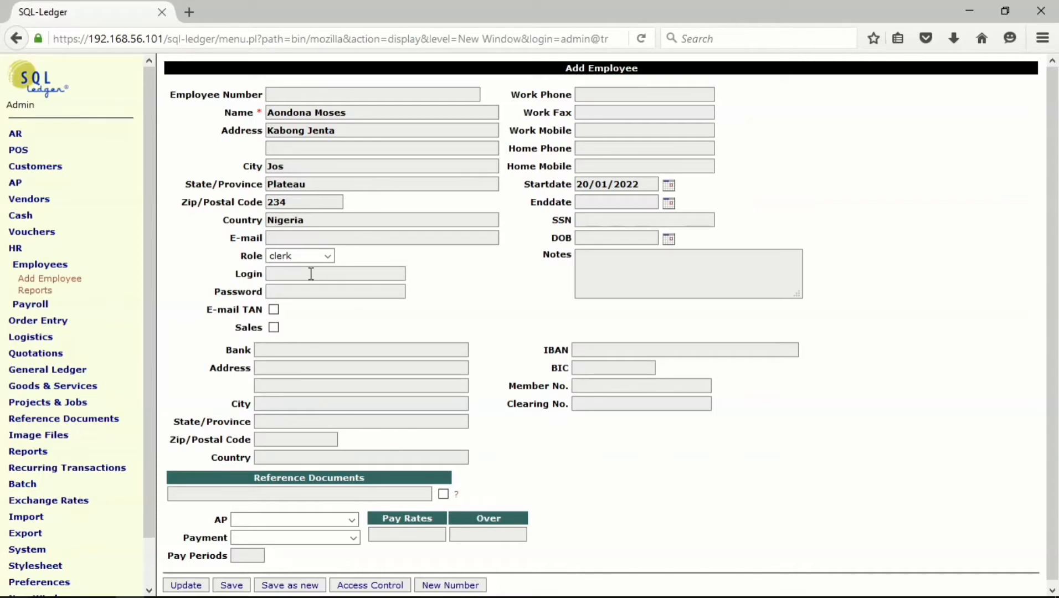
type("Moses")
left_click(305, 291)
type("1234")
left_click(274, 328)
- Set AP to 2100--Accounts Payable and payment to 1060--Checking Account, then save the clerk
scroll(493, 313, "down", 1)
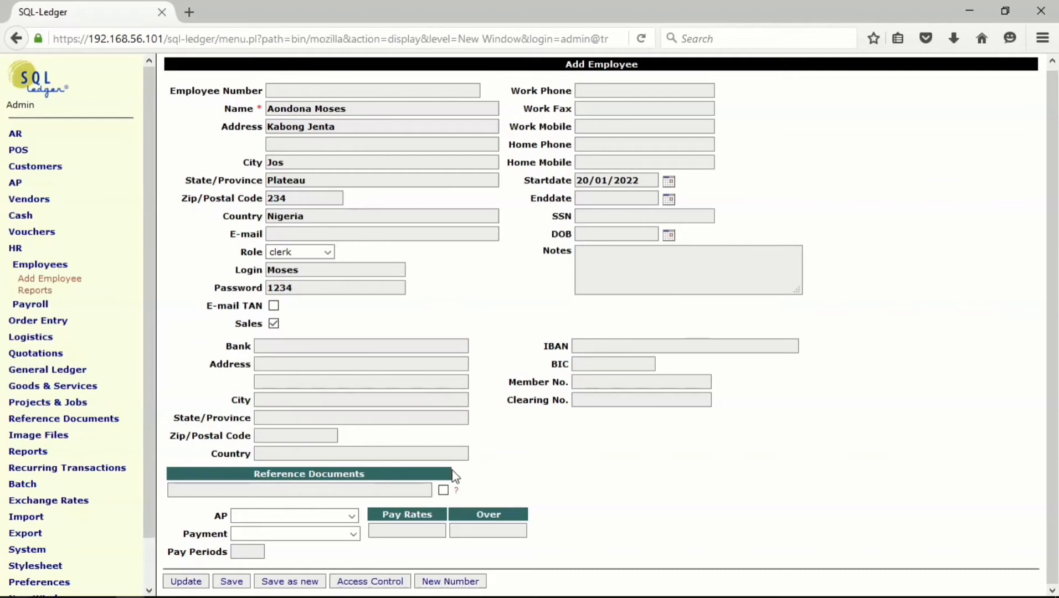
left_click(352, 516)
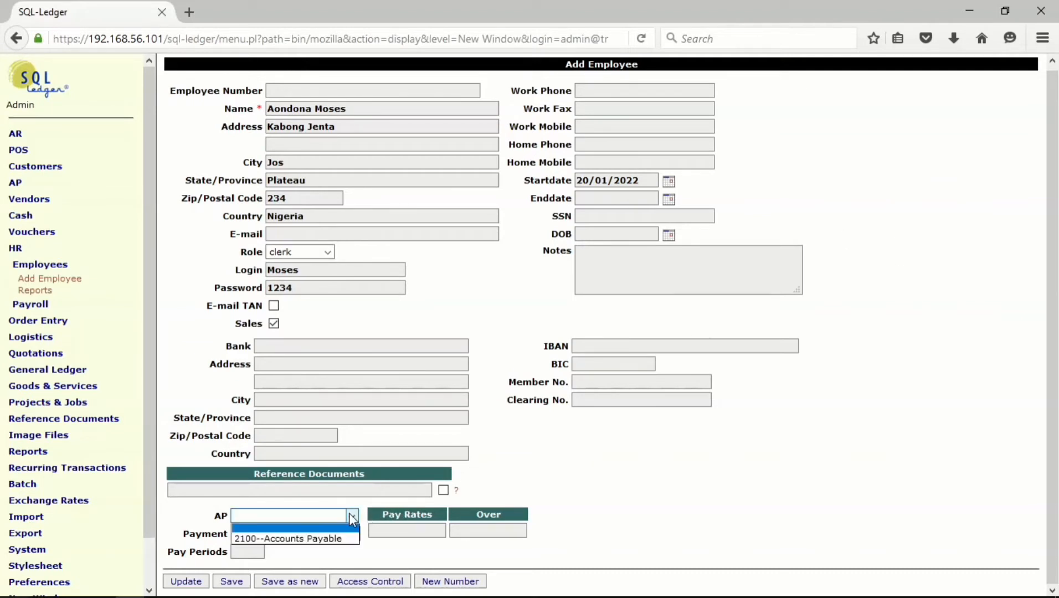
left_click(337, 538)
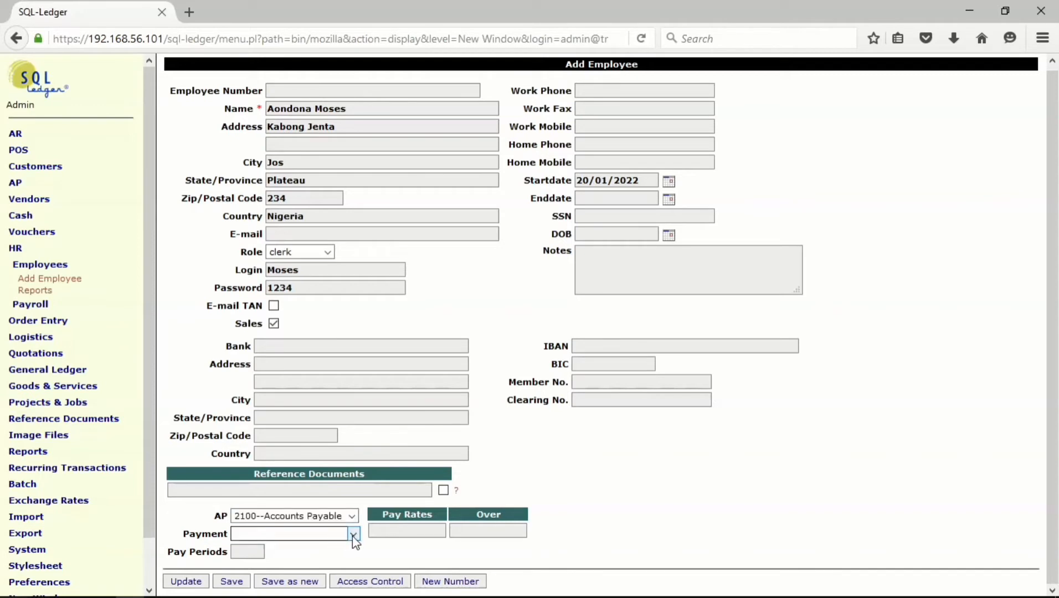
left_click(353, 535)
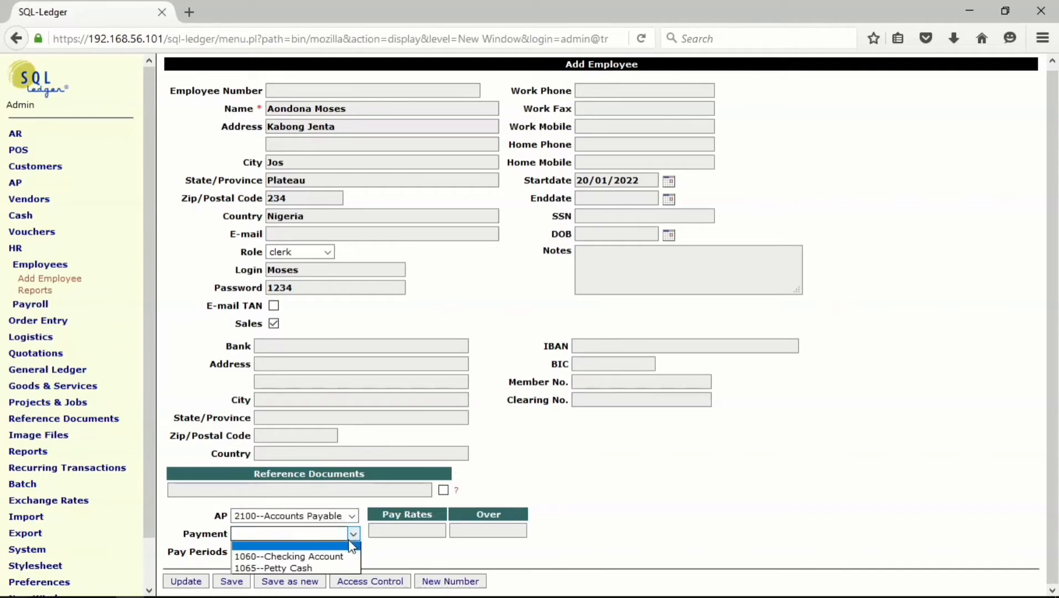
left_click(327, 556)
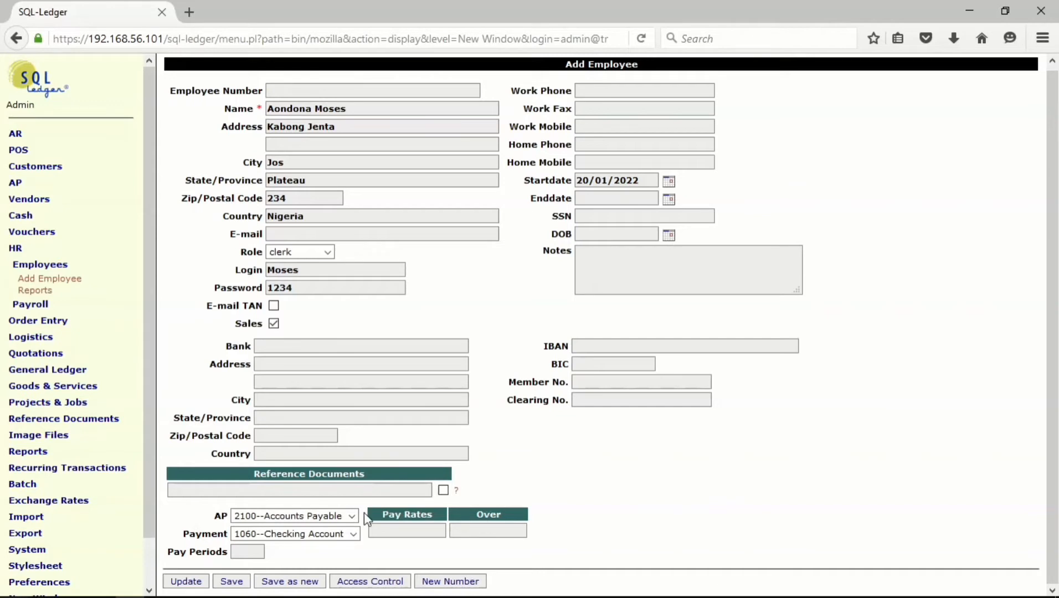
left_click(232, 581)
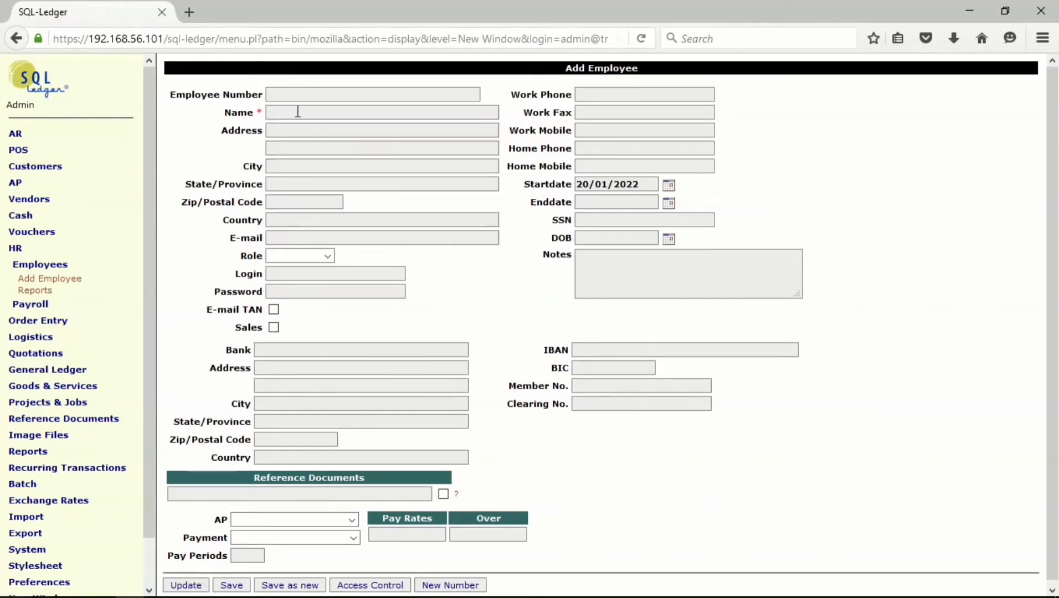
- Enter the second employee's full name
left_click(318, 112)
left_click(318, 113)
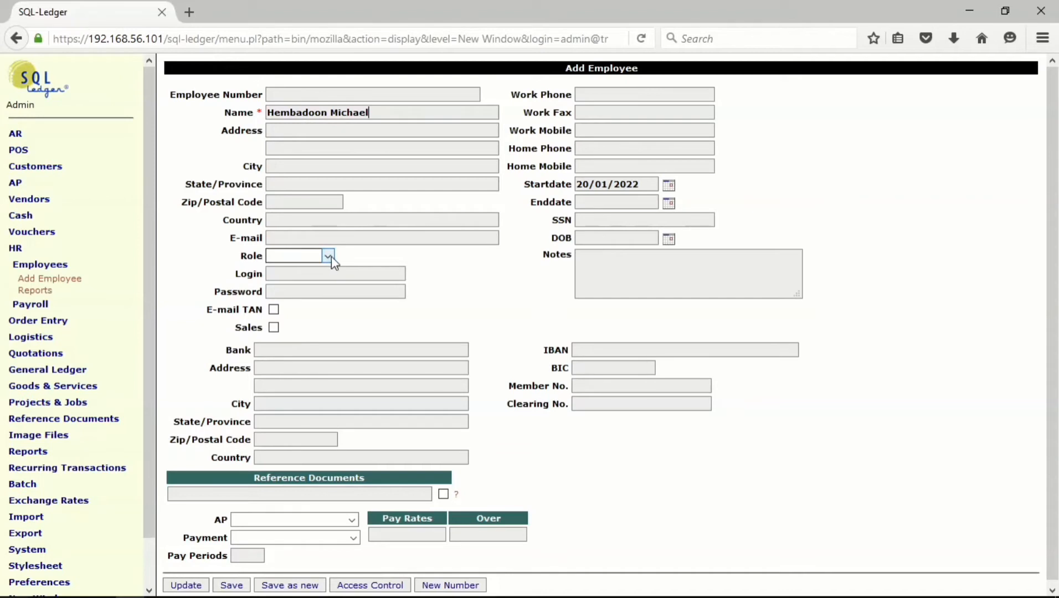
- Reuse the saved address: street, Jos, Plateau, postal code 234 and Nigeria
left_click(314, 129)
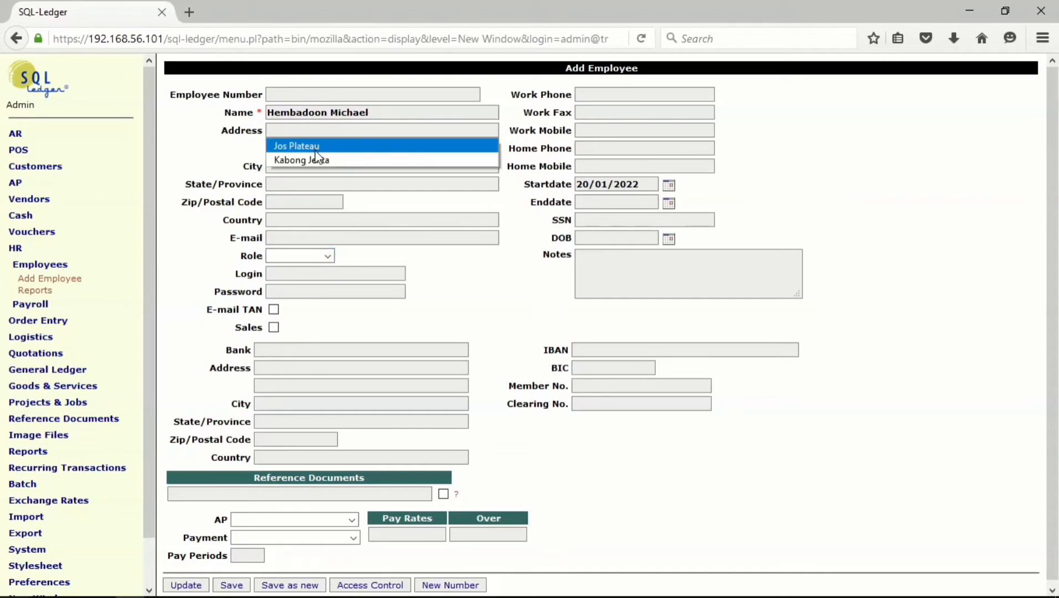
left_click(319, 157)
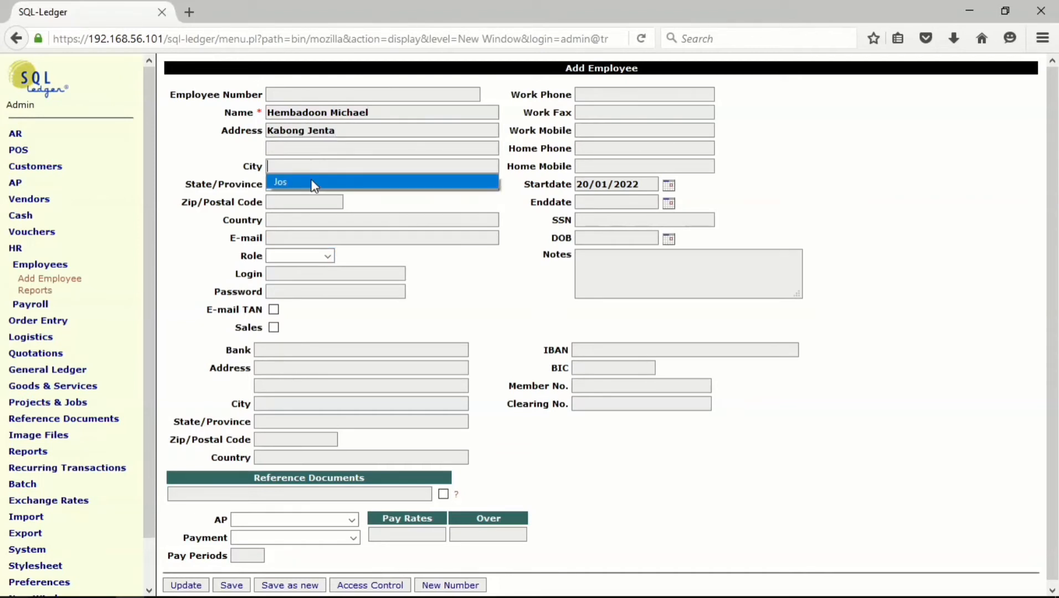
left_click(311, 179)
left_click(312, 183)
left_click(314, 200)
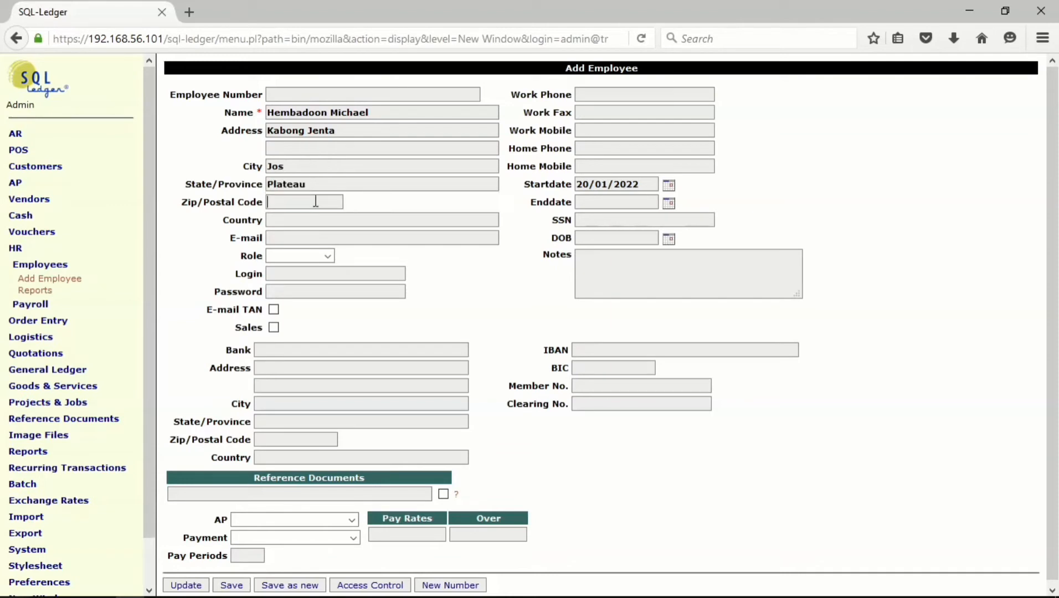
left_click(314, 203)
left_click(313, 216)
left_click(315, 220)
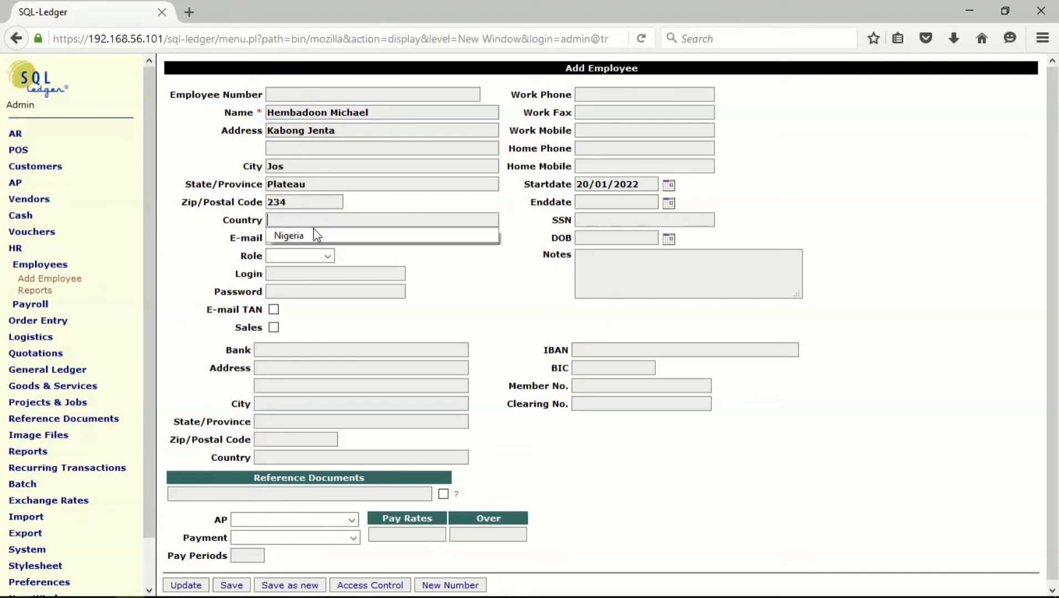
left_click(318, 233)
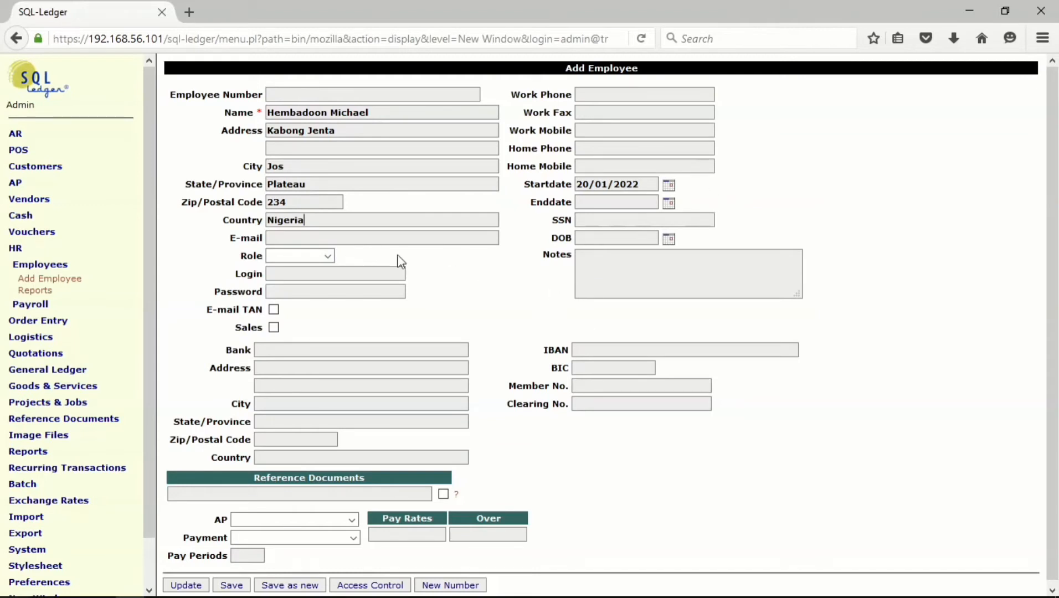
- Make the employee a cashier with a login and Sales access, and save
left_click(328, 256)
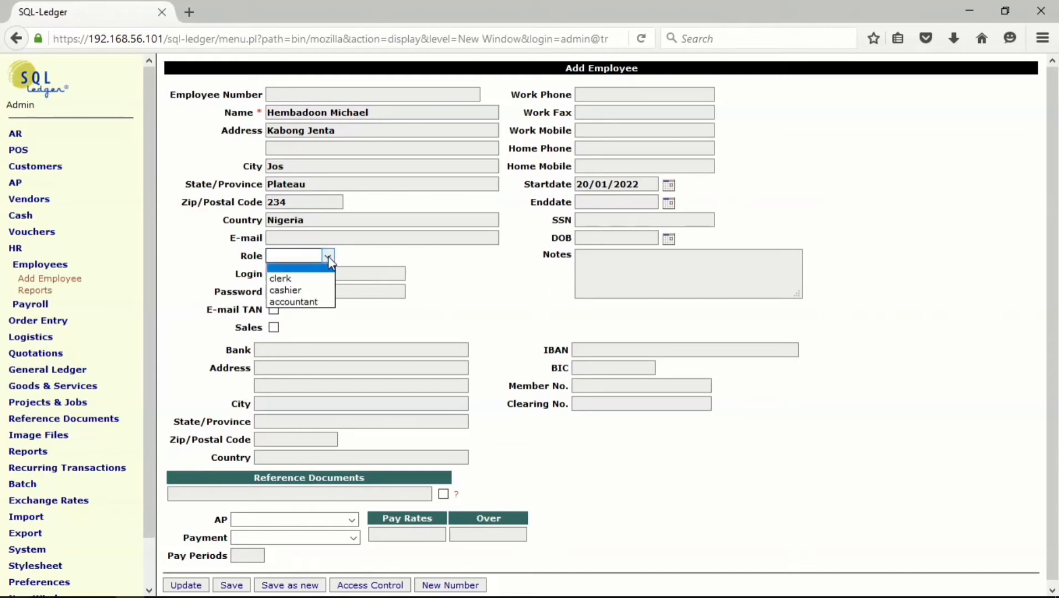
left_click(323, 292)
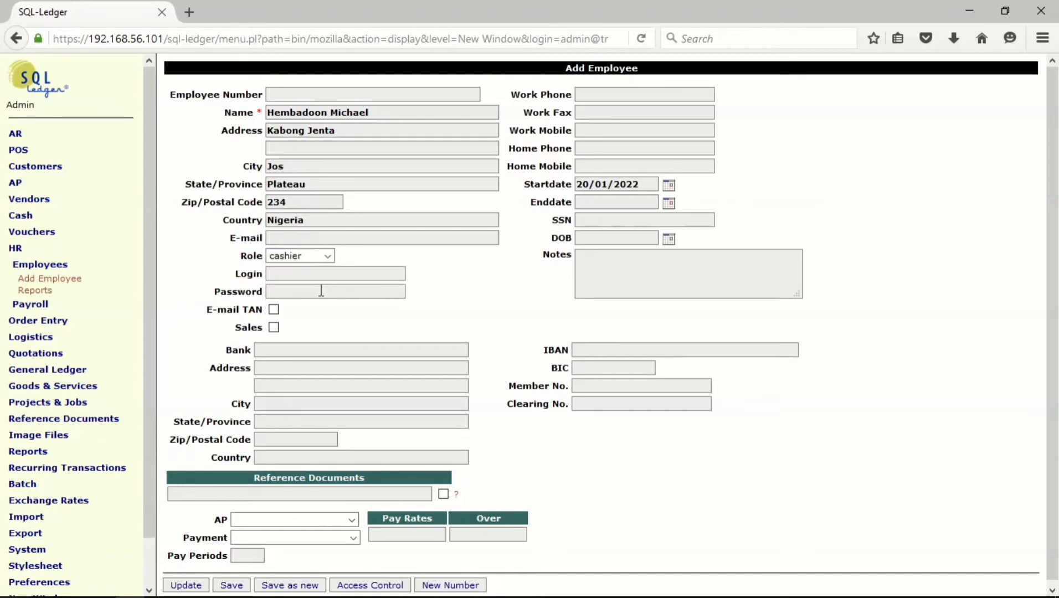
left_click(310, 275)
type("Hembadoon")
left_click(274, 327)
scroll(617, 476, "down", 1)
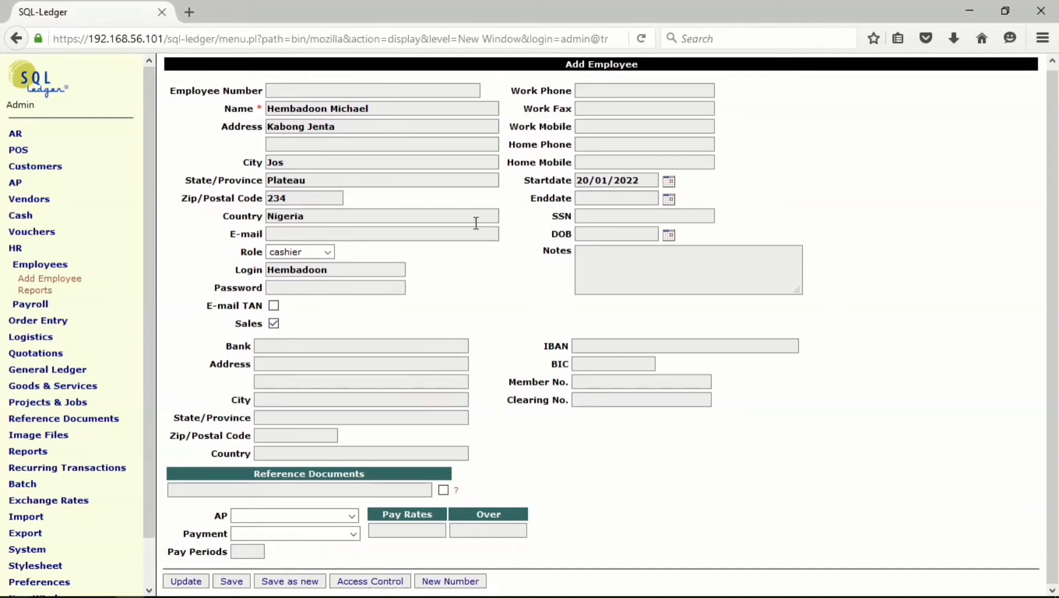
left_click(230, 581)
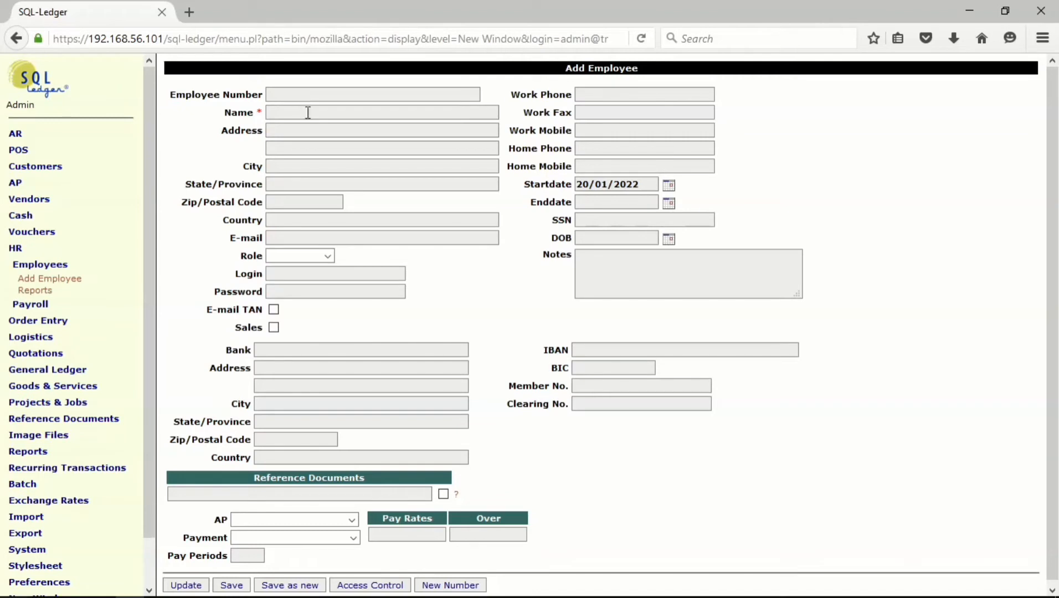
- Enter the third employee's full name
left_click(314, 114)
- Reuse the saved address: street, Jos, Plateau, postal code 234 and Nigeria
left_click(313, 132)
left_click(315, 146)
left_click(313, 163)
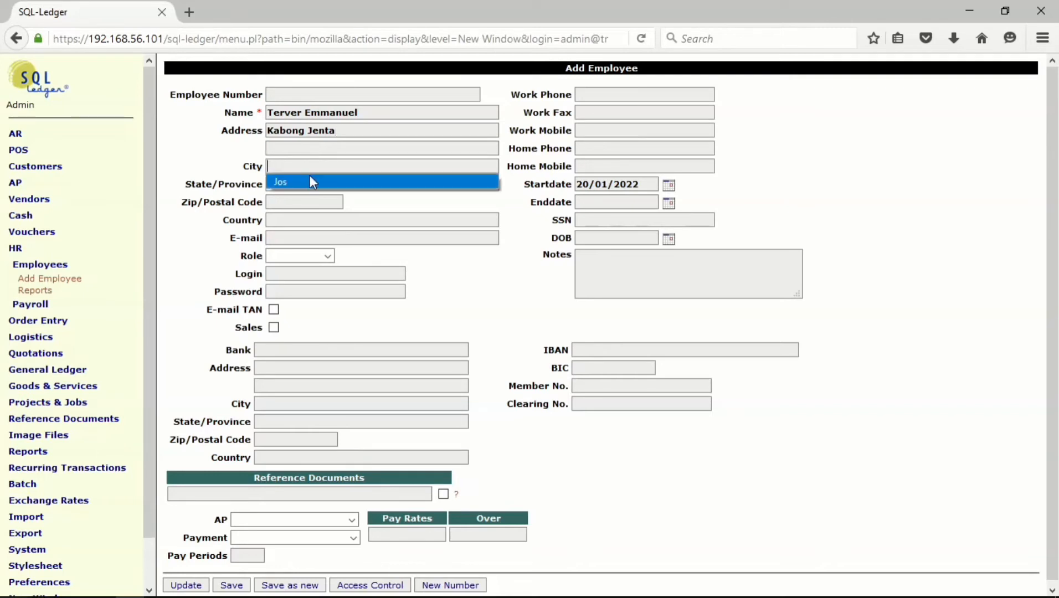
left_click(309, 176)
left_click(308, 184)
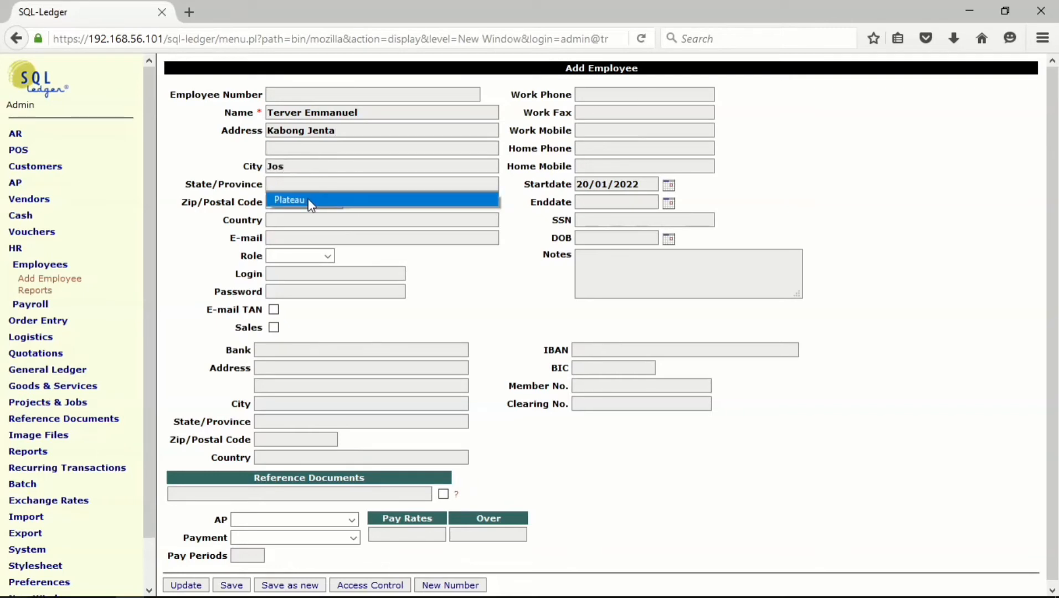
left_click(308, 199)
left_click(305, 203)
left_click(305, 215)
left_click(306, 216)
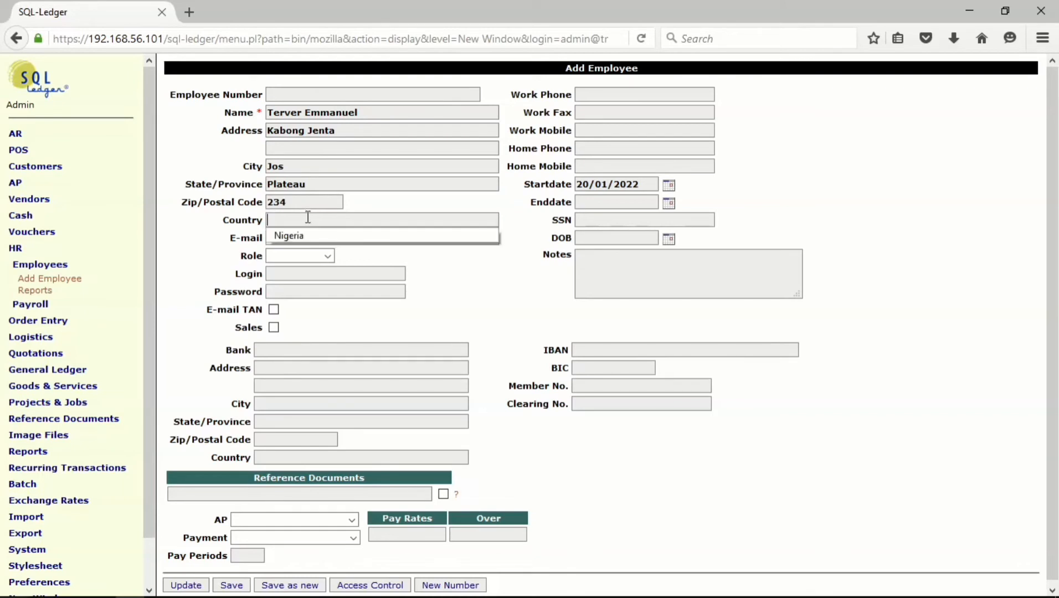
left_click(305, 236)
- Give the employee the accountant role, a login and Sales access
left_click(327, 256)
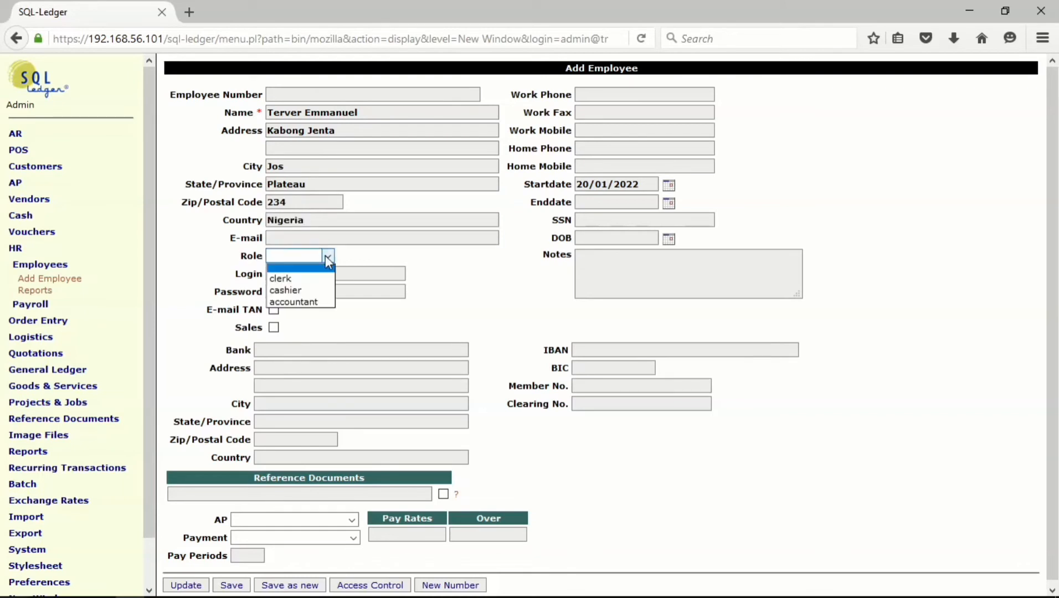
left_click(327, 309)
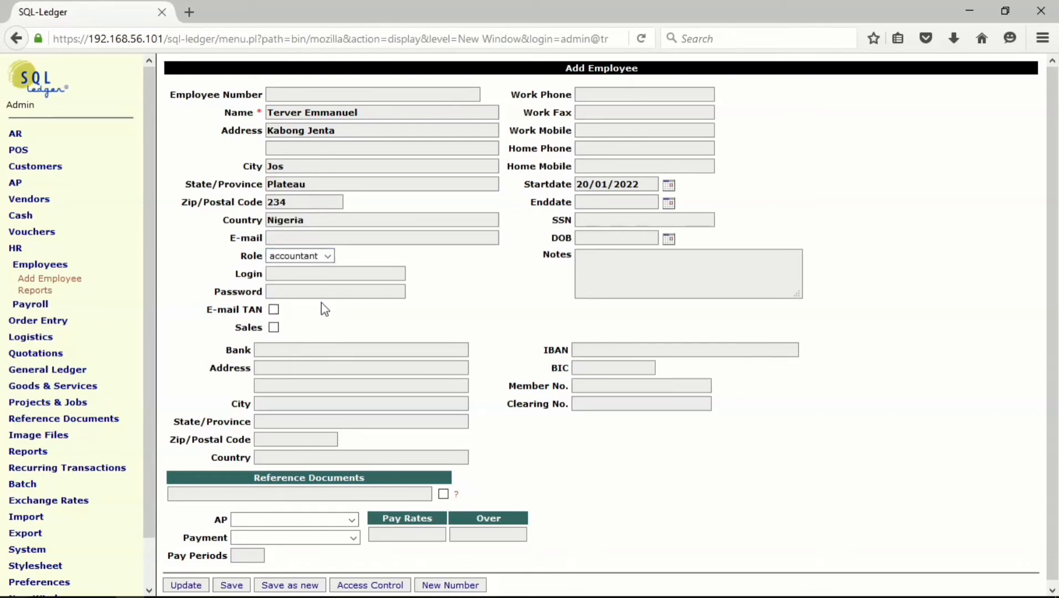
left_click(324, 271)
type("Terver")
left_click(273, 328)
- Enter the password and choose AP 2100--Accounts Payable and payment 1060--Checking Account
scroll(477, 326, "down", 1)
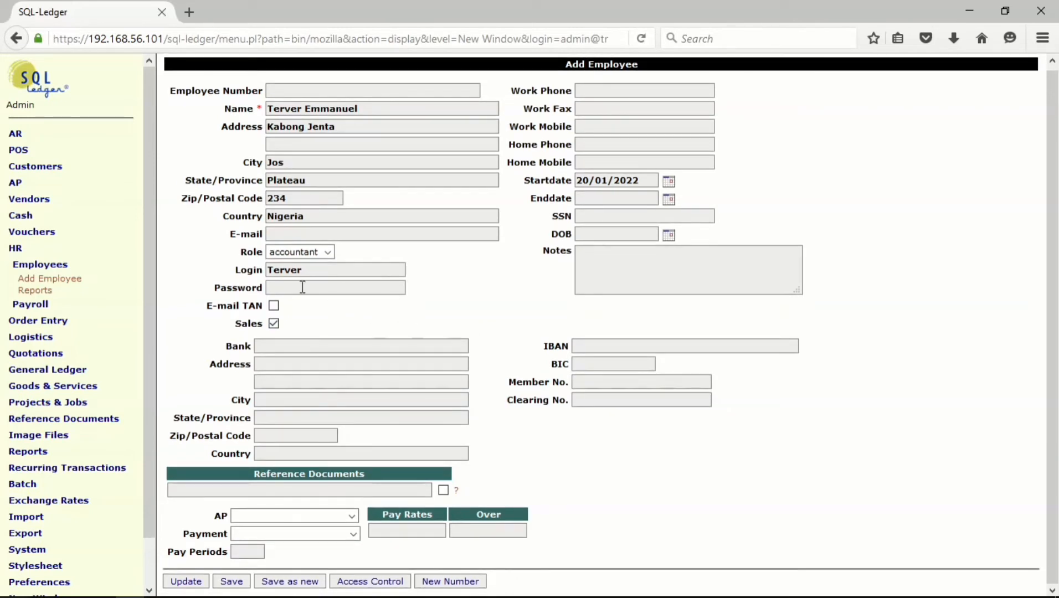
type("1234")
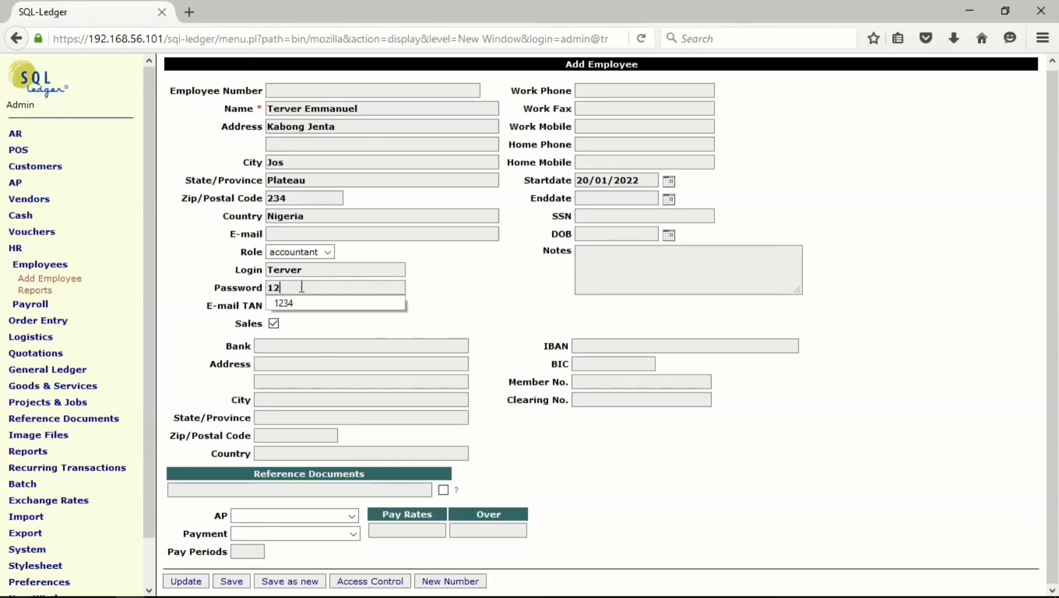
left_click(294, 305)
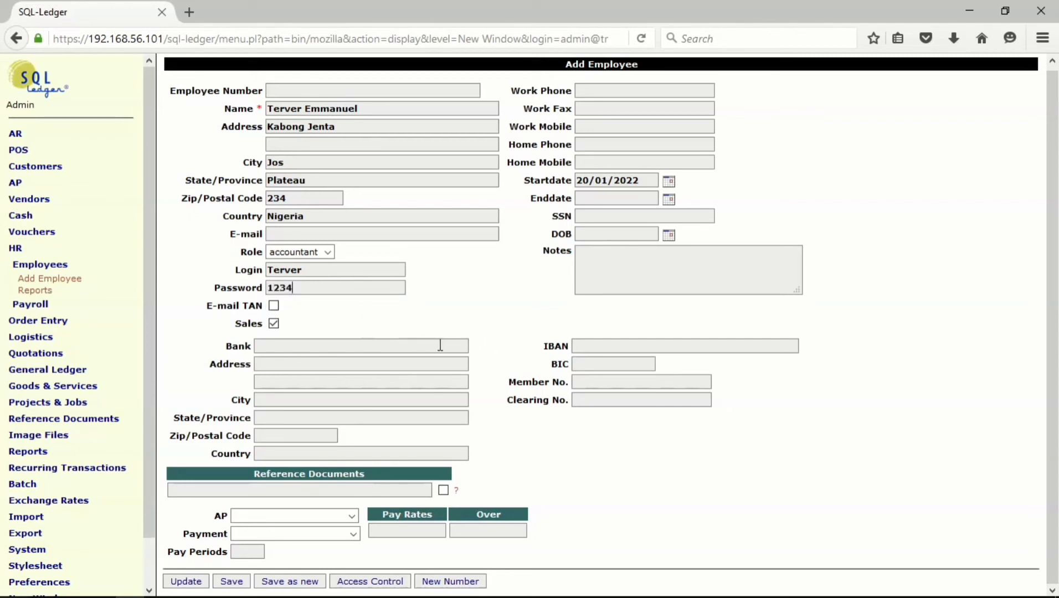
left_click(352, 515)
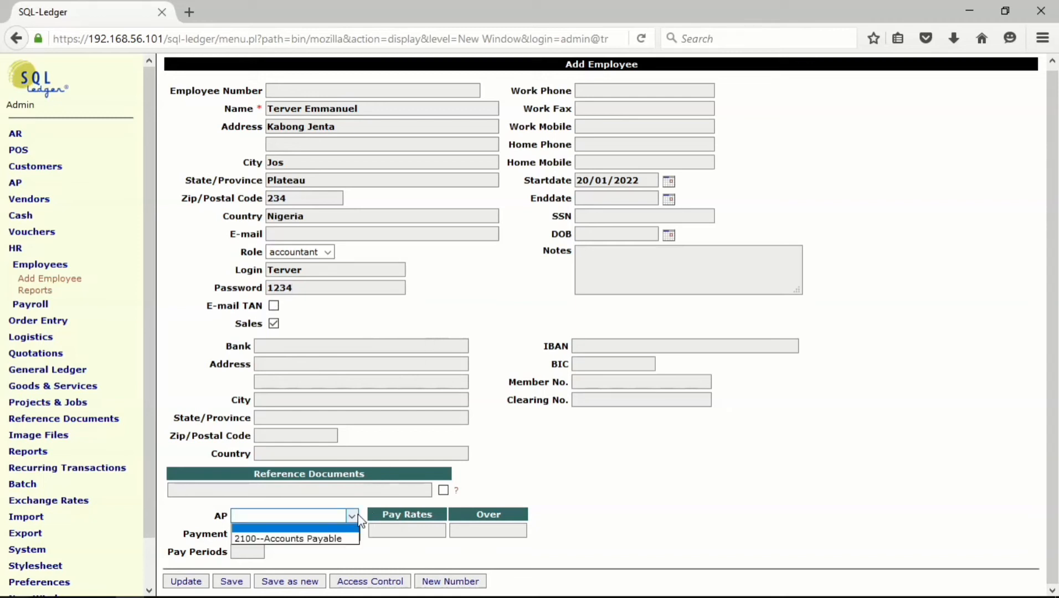
left_click(332, 536)
left_click(353, 534)
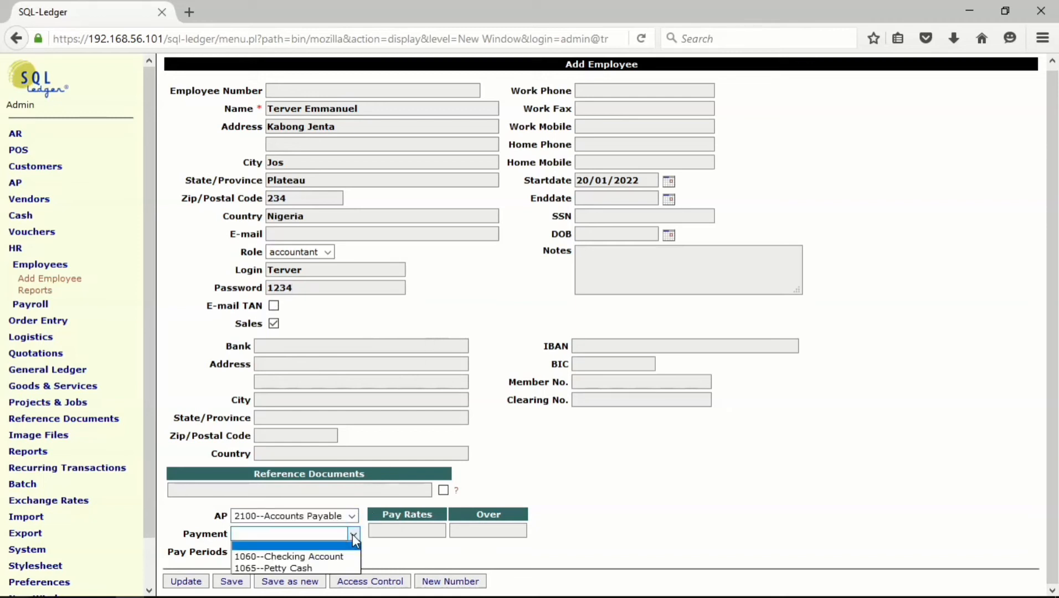
left_click(323, 559)
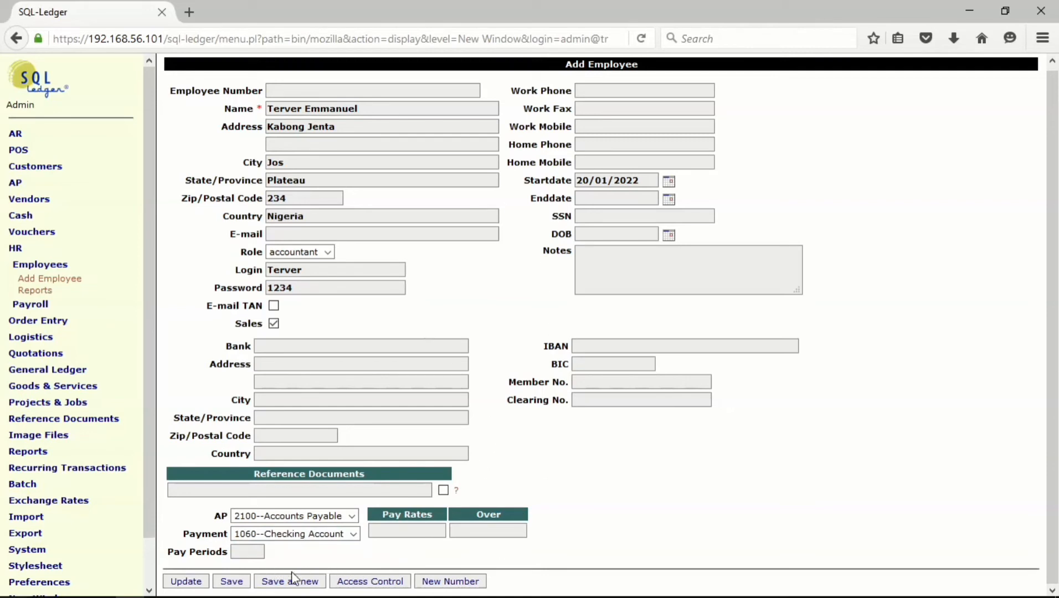
- Save the accountant, then run the HR Employees report listing all three employees
left_click(232, 582)
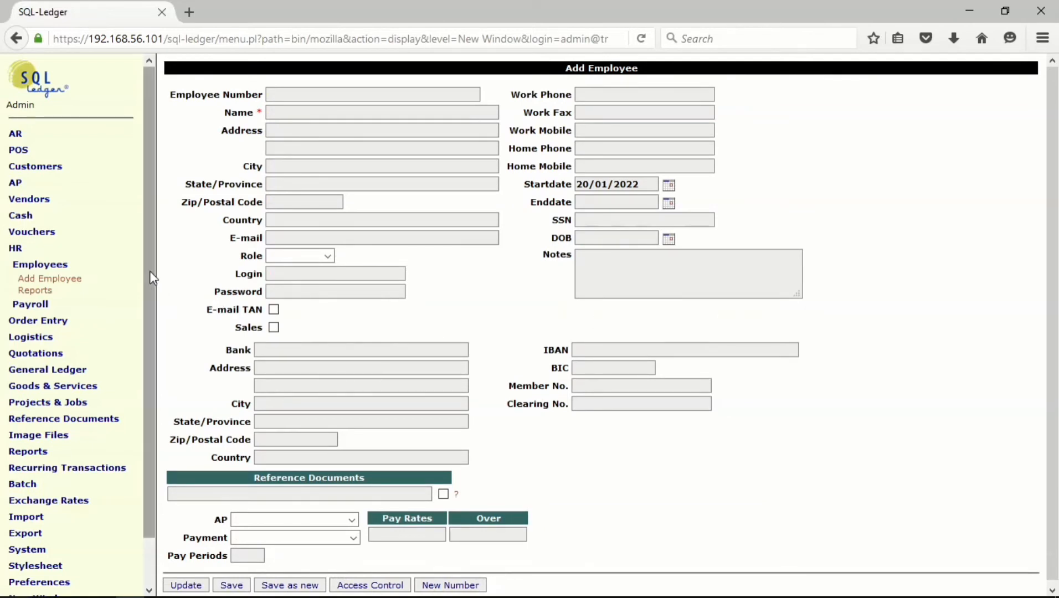
left_click_drag(151, 278, 158, 327)
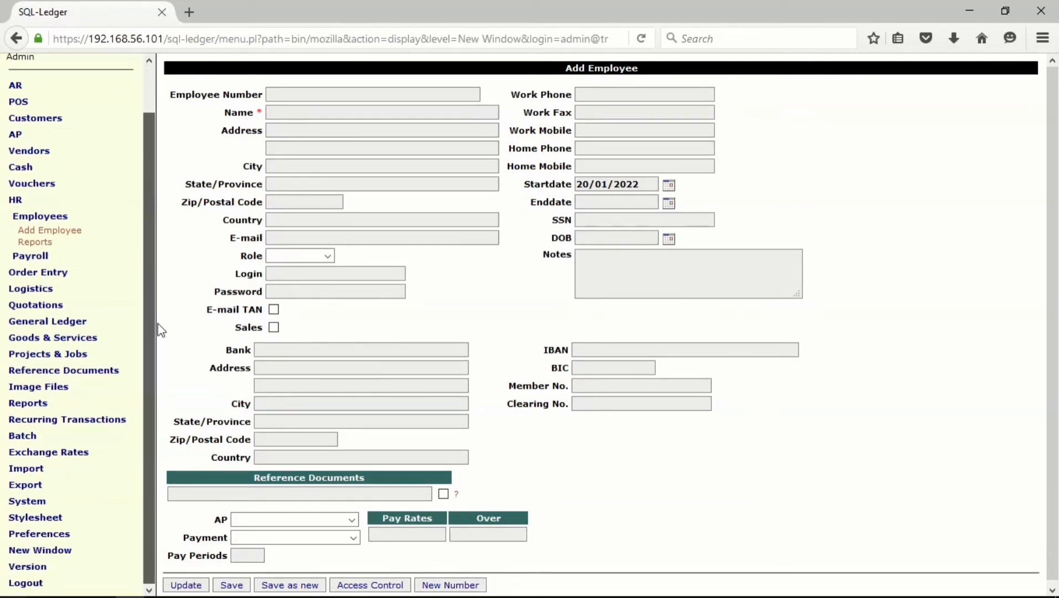
left_click(40, 242)
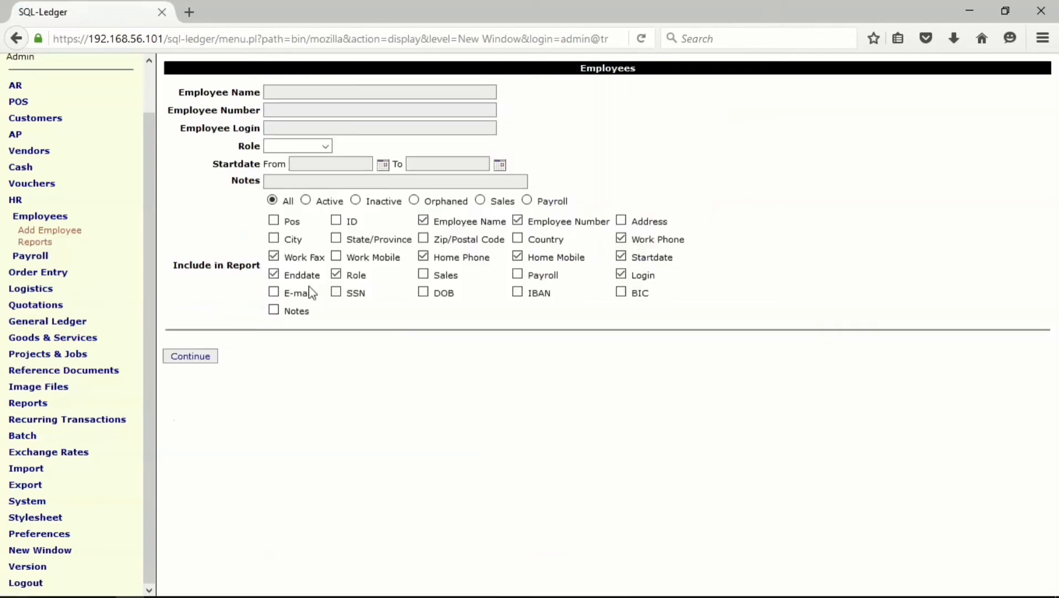
left_click(210, 359)
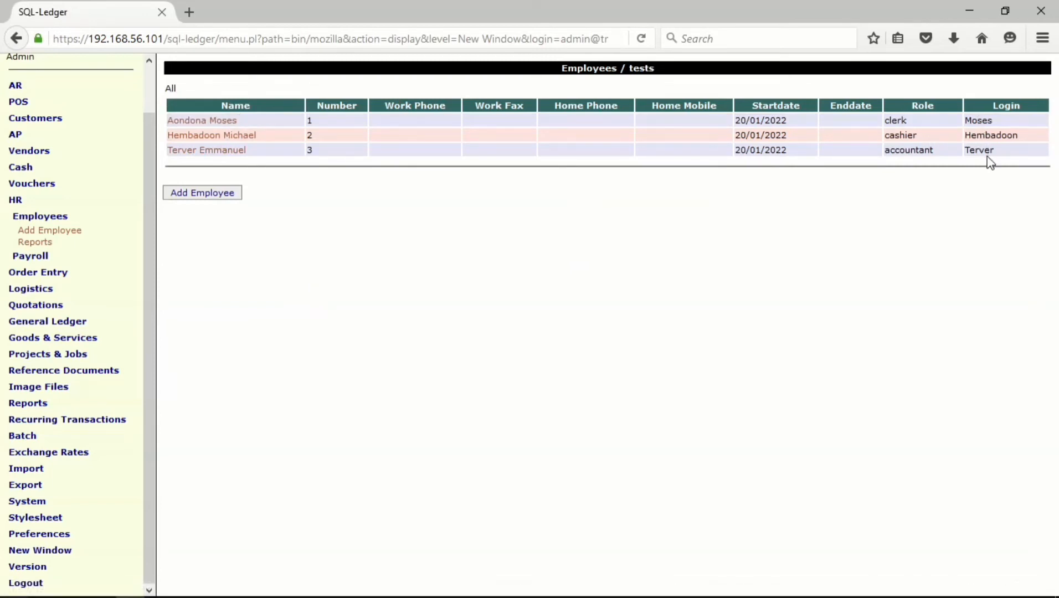
- Open the cashier's employee record, enter a new password, and save it
left_click(217, 142)
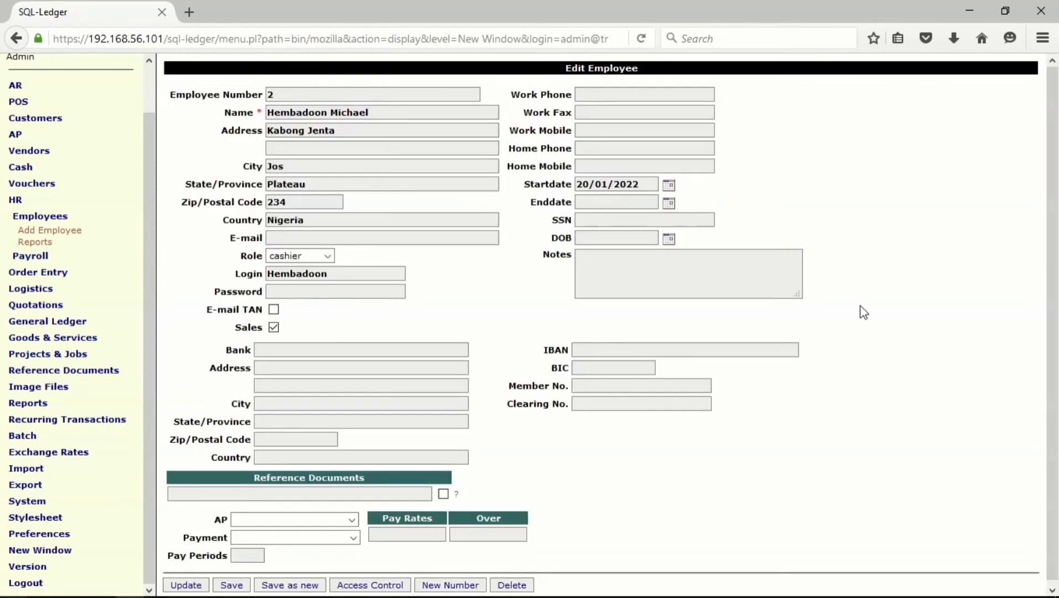
left_click(354, 288)
type("1234")
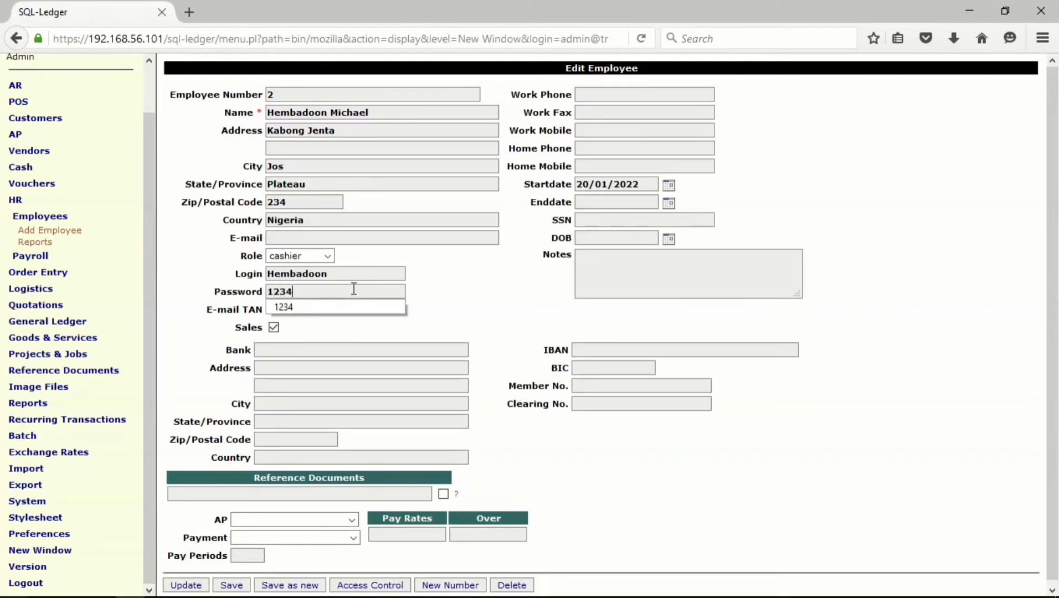
left_click(484, 300)
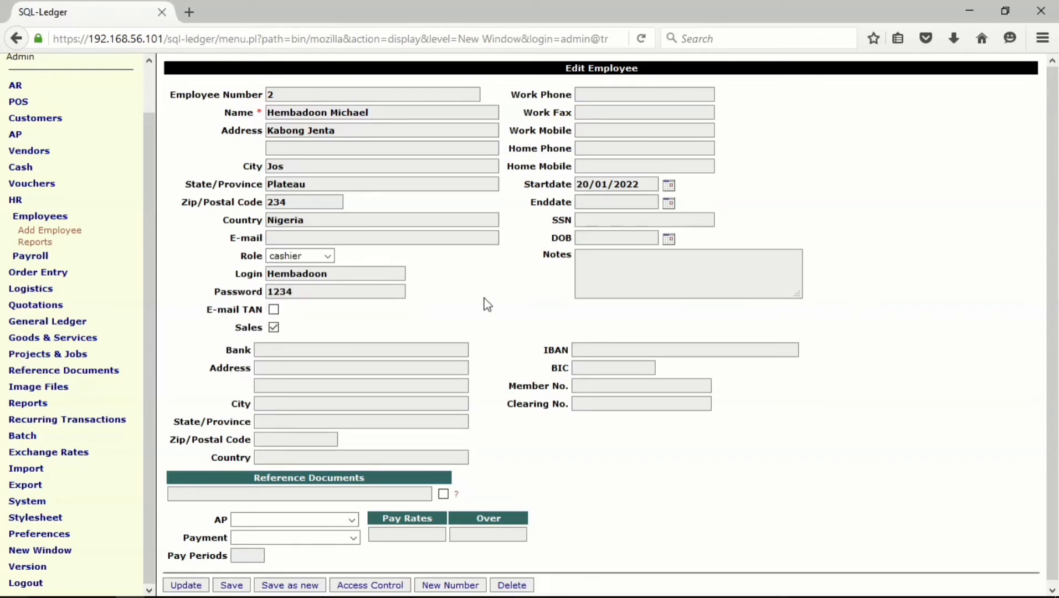
left_click(242, 584)
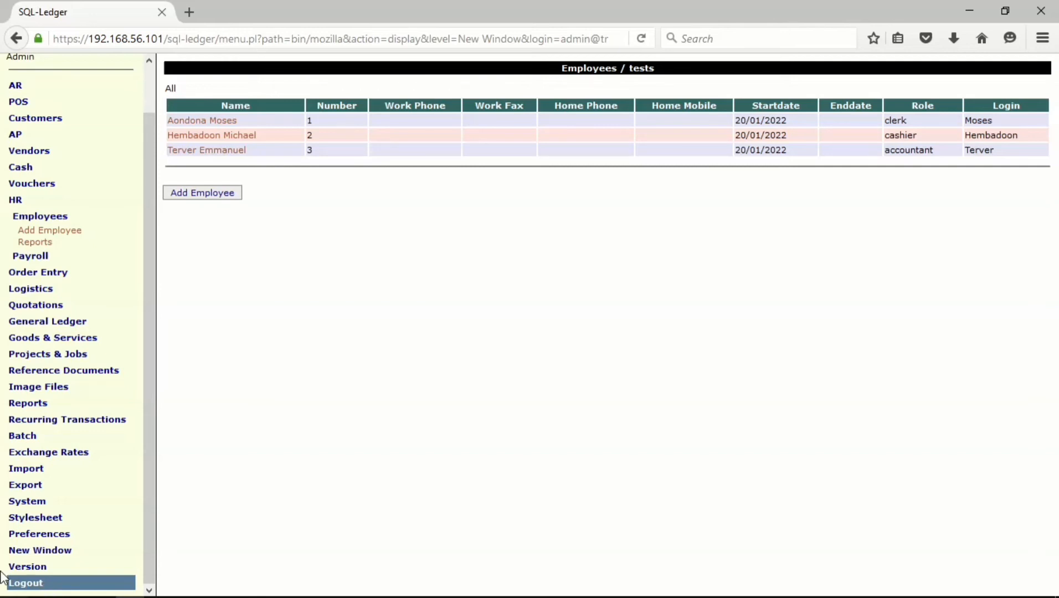
- Log out of admin and sign in with the clerk's login and password
left_click(24, 587)
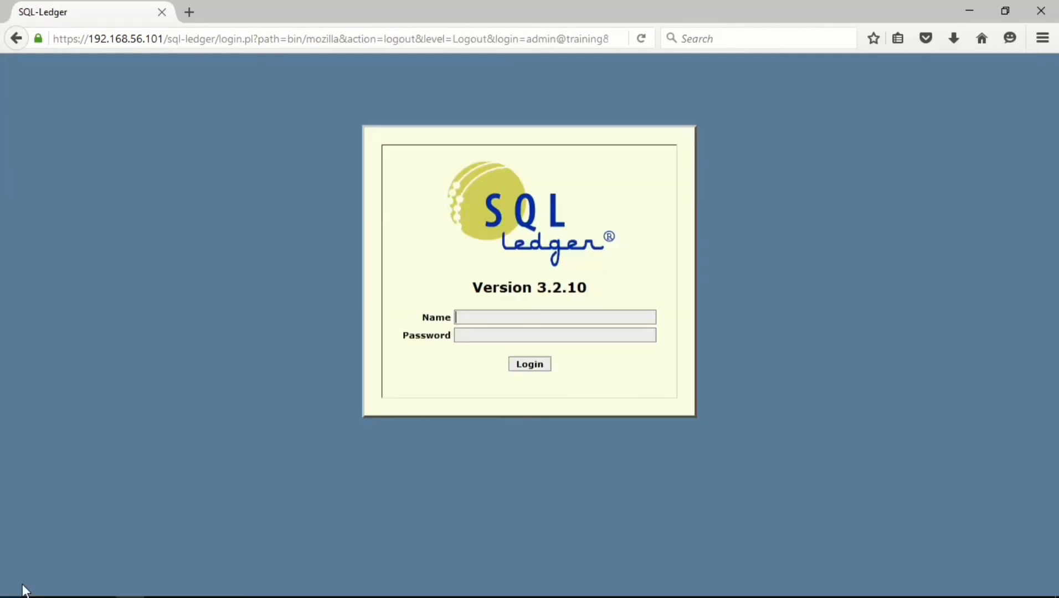
left_click(508, 320)
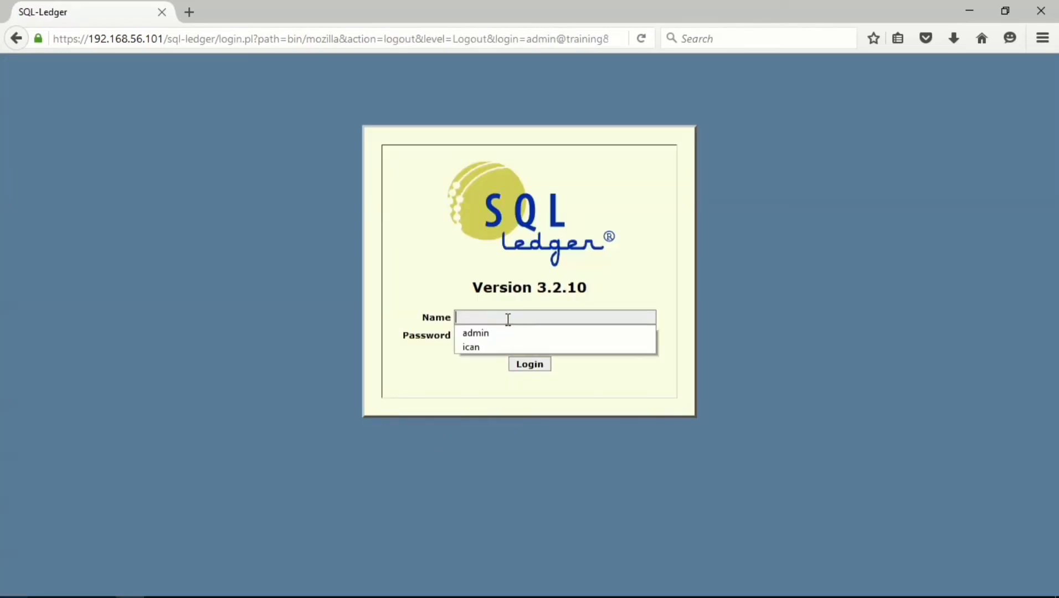
type("Moe")
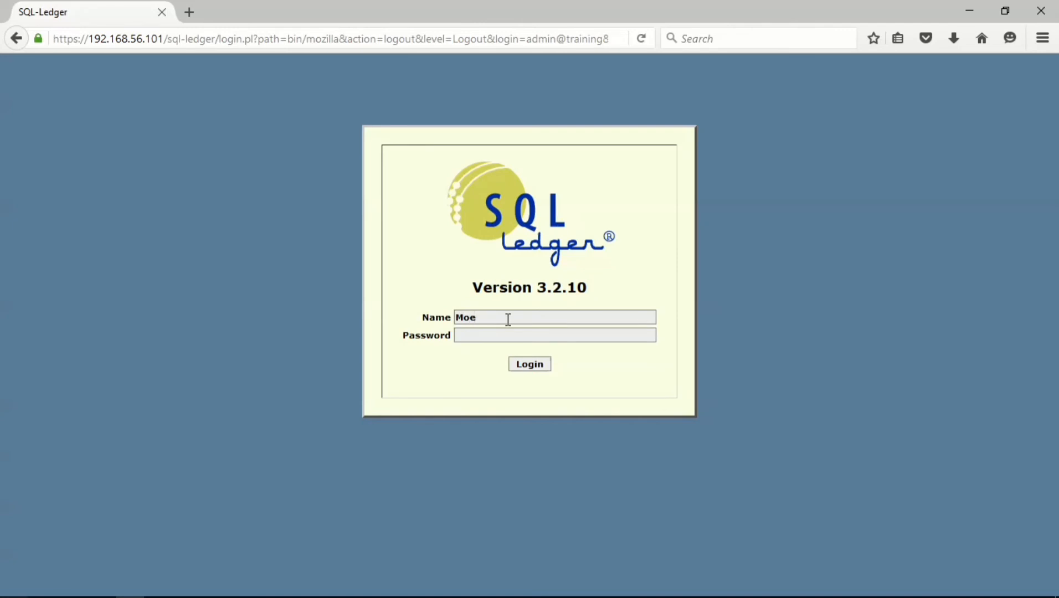
key("BackSpace")
type("ses")
key("Tab")
type("****")
left_click(529, 366)
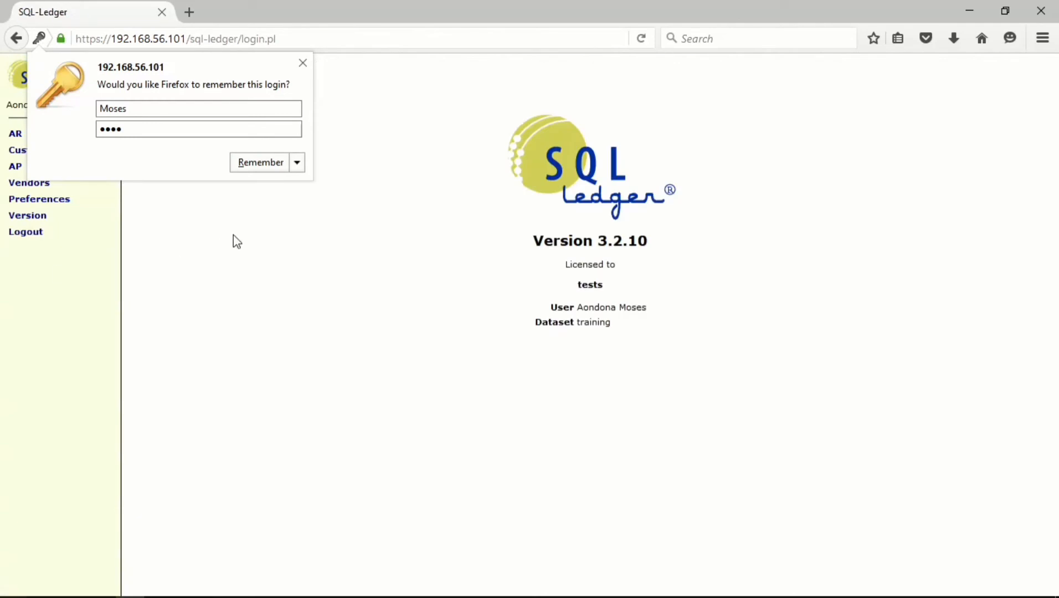
left_click(302, 63)
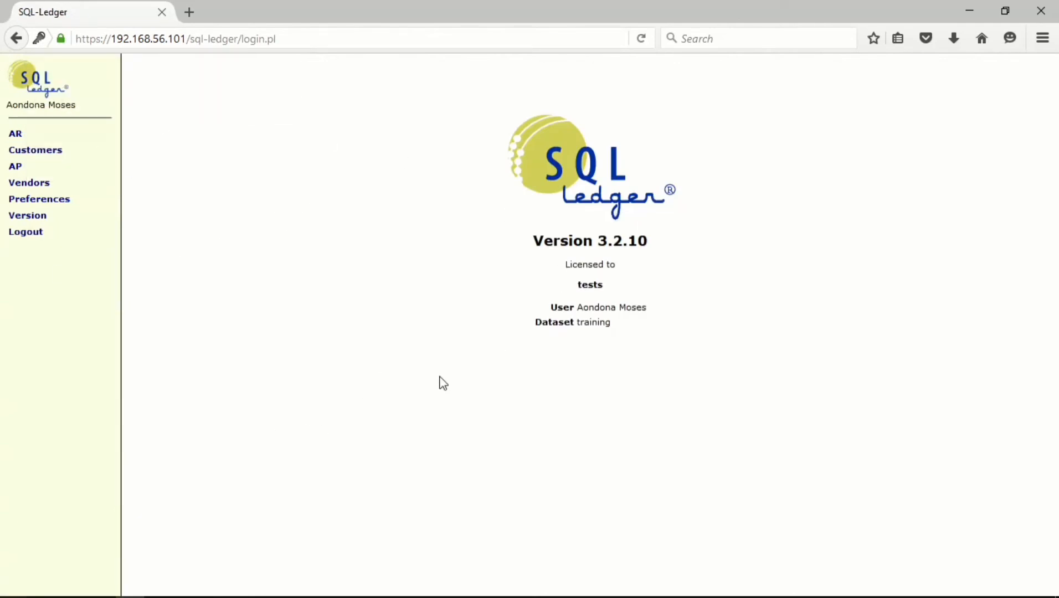
- Expand and collapse the AR menu to check clerk access, then return to the login screen
left_click(18, 135)
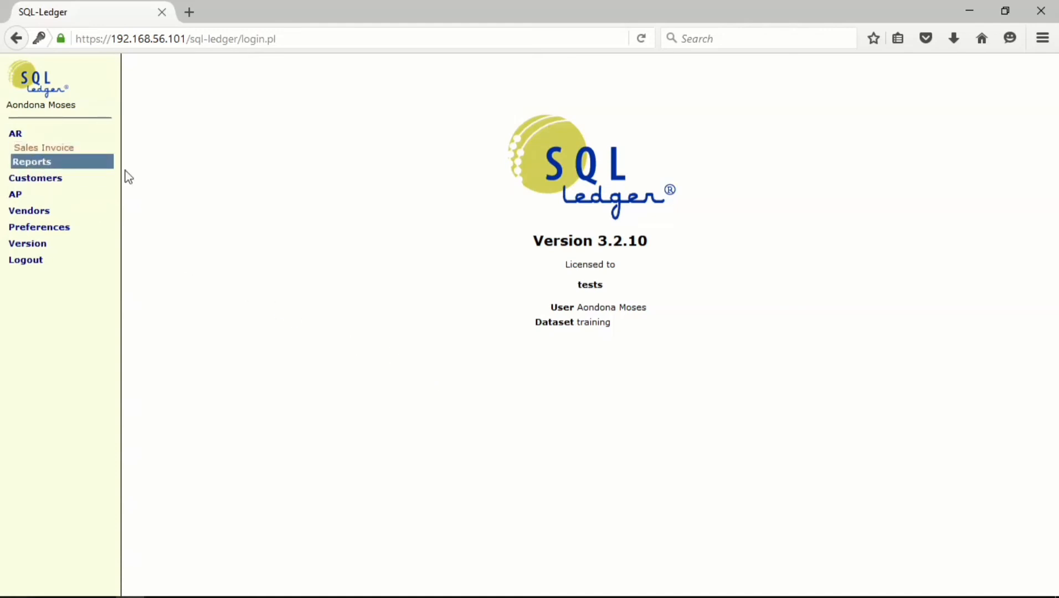
left_click(23, 135)
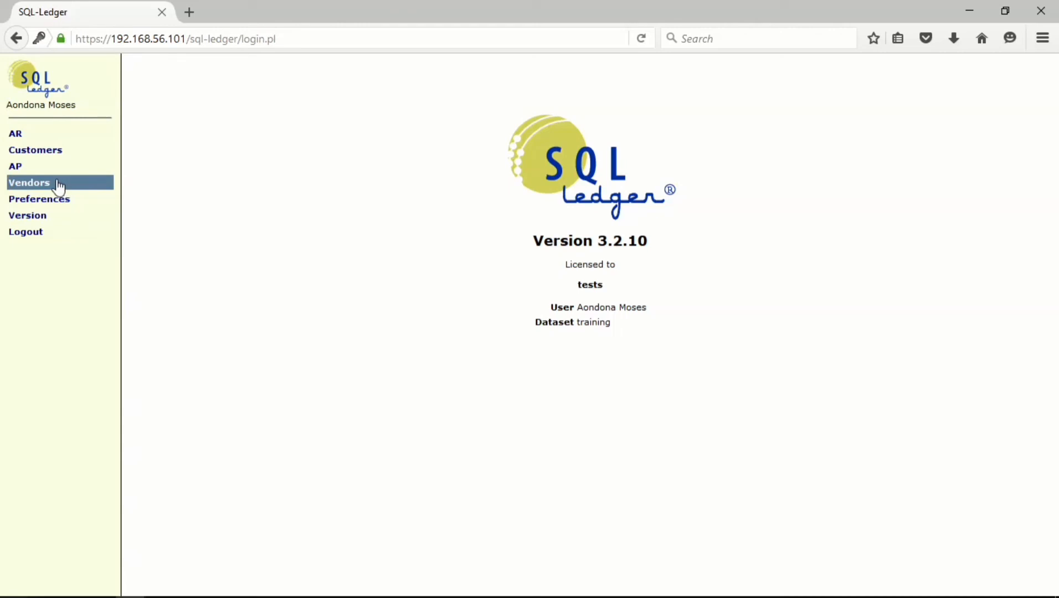
left_click(12, 45)
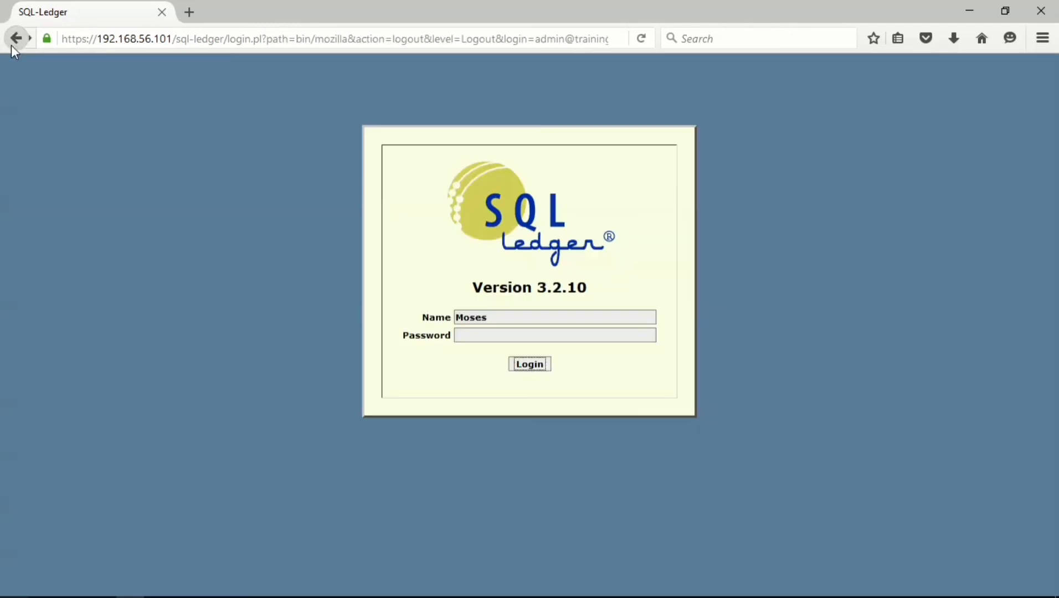
- Replace the login name with the accountant's login, enter its password, and sign in
double_click(464, 318)
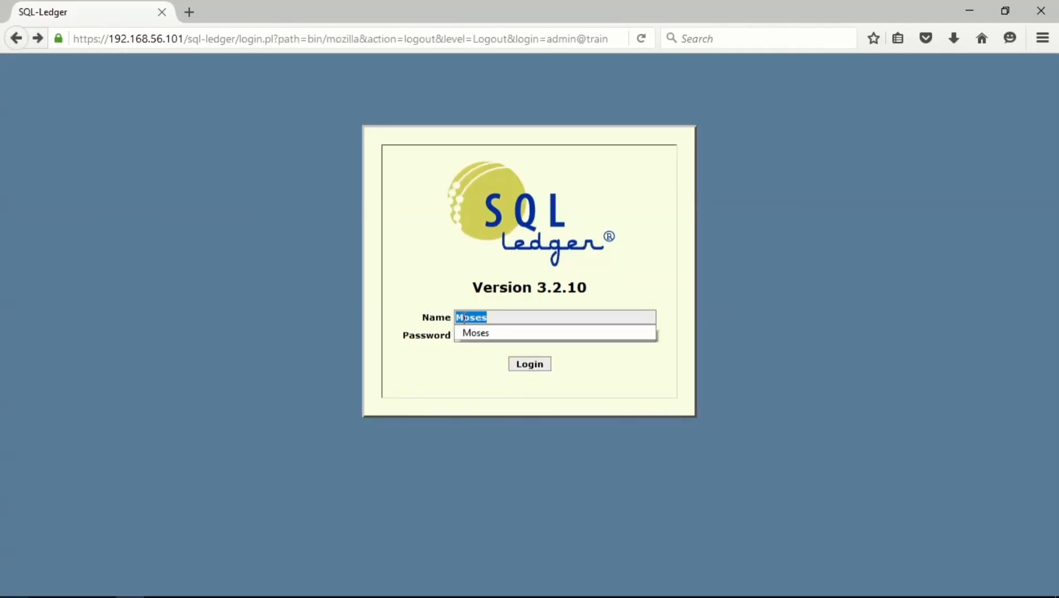
type("Terv")
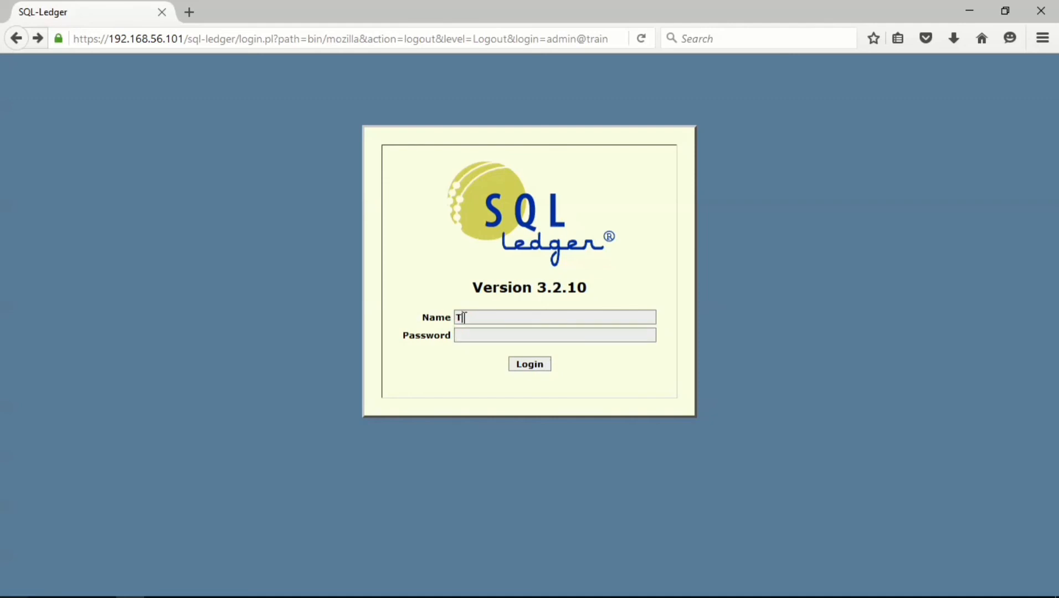
type("er")
key("Tab")
type("****")
key("Return")
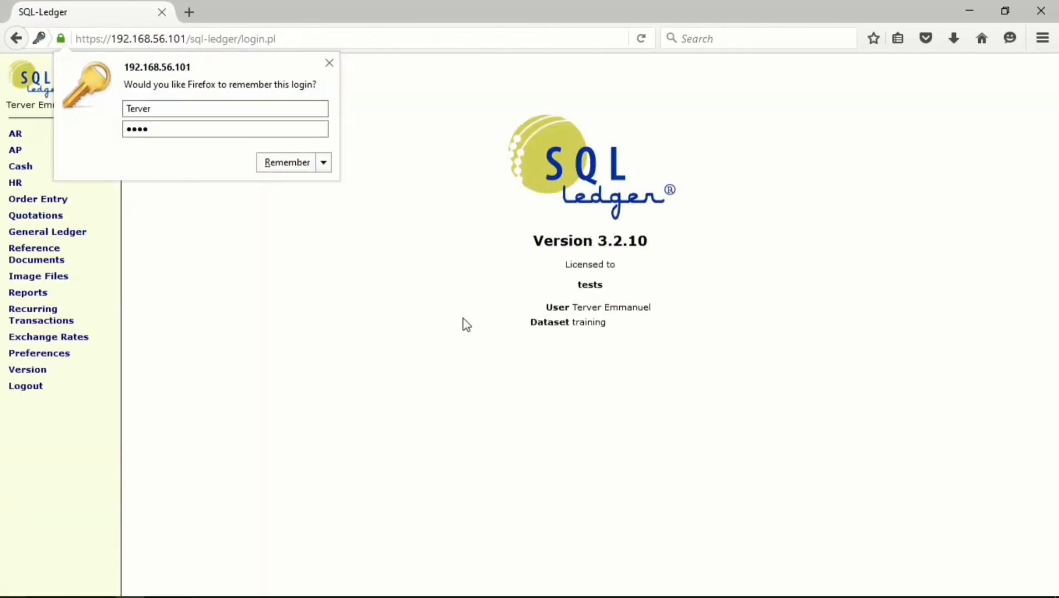
left_click(329, 64)
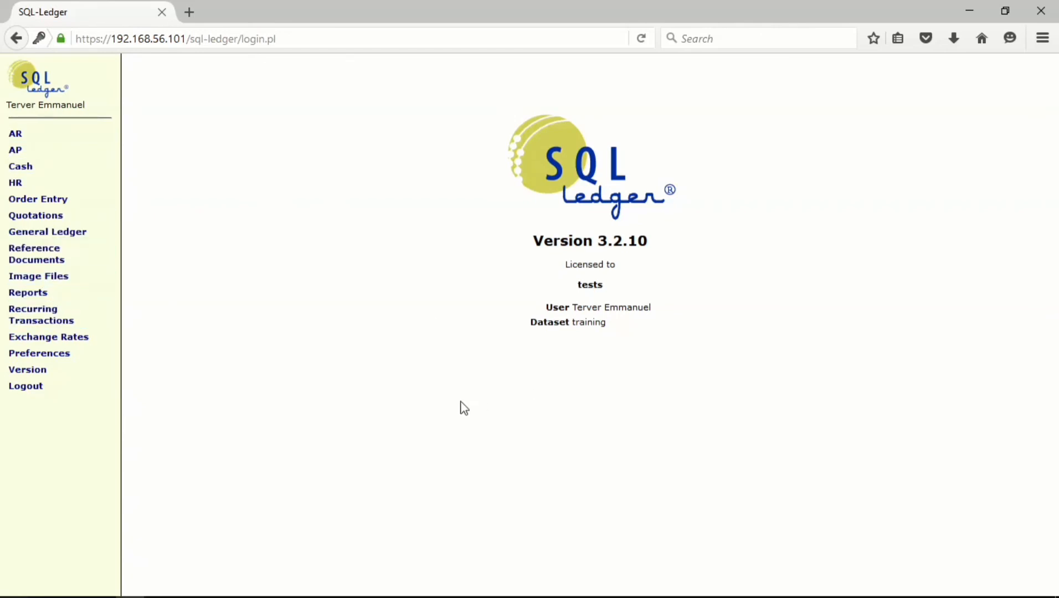
- Expand and collapse the Reports section to check access, then log out
left_click(67, 303)
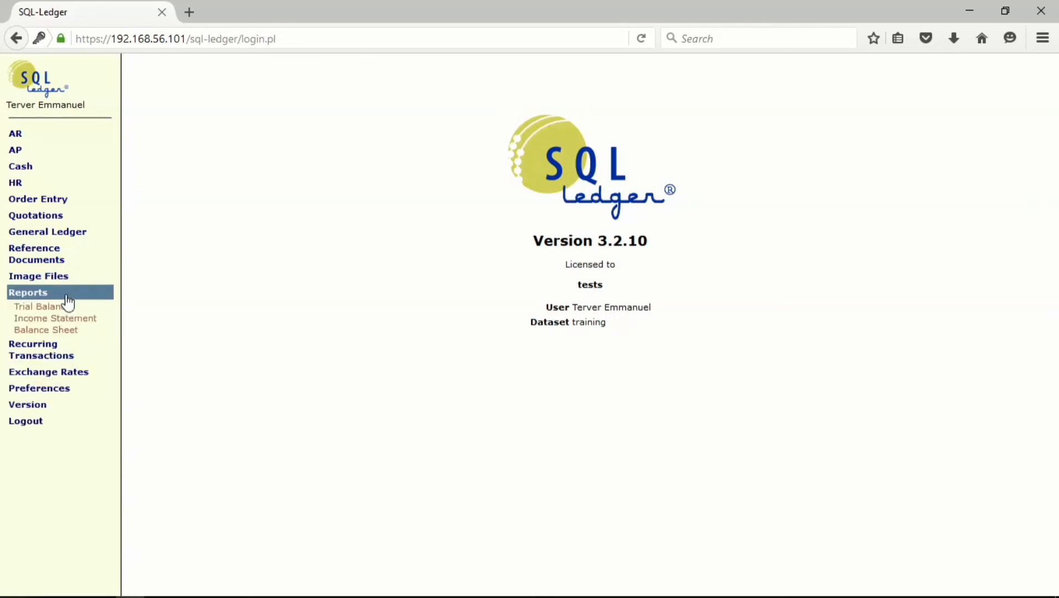
left_click(67, 297)
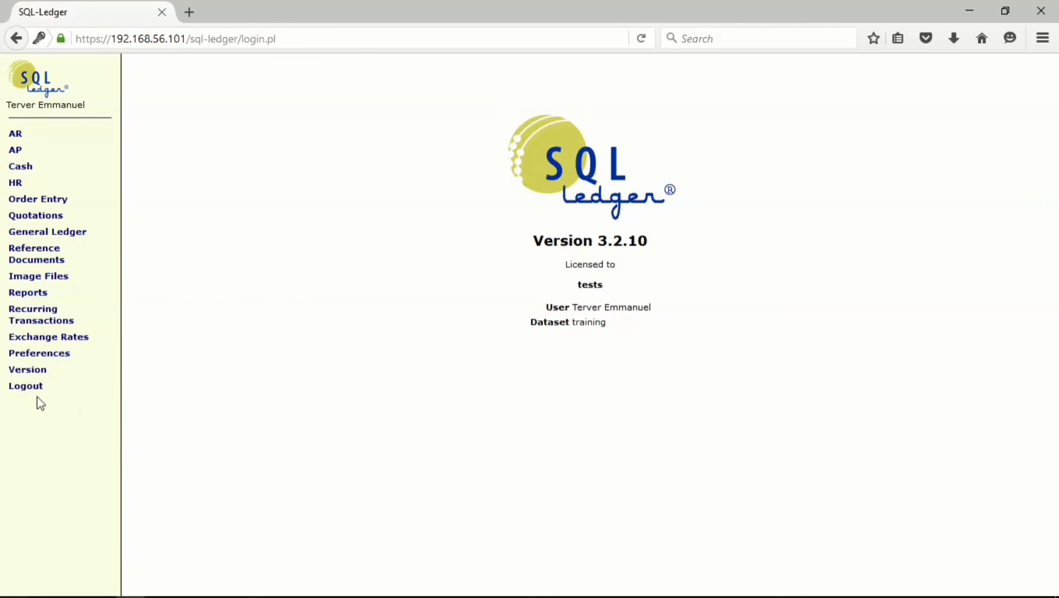
left_click(25, 390)
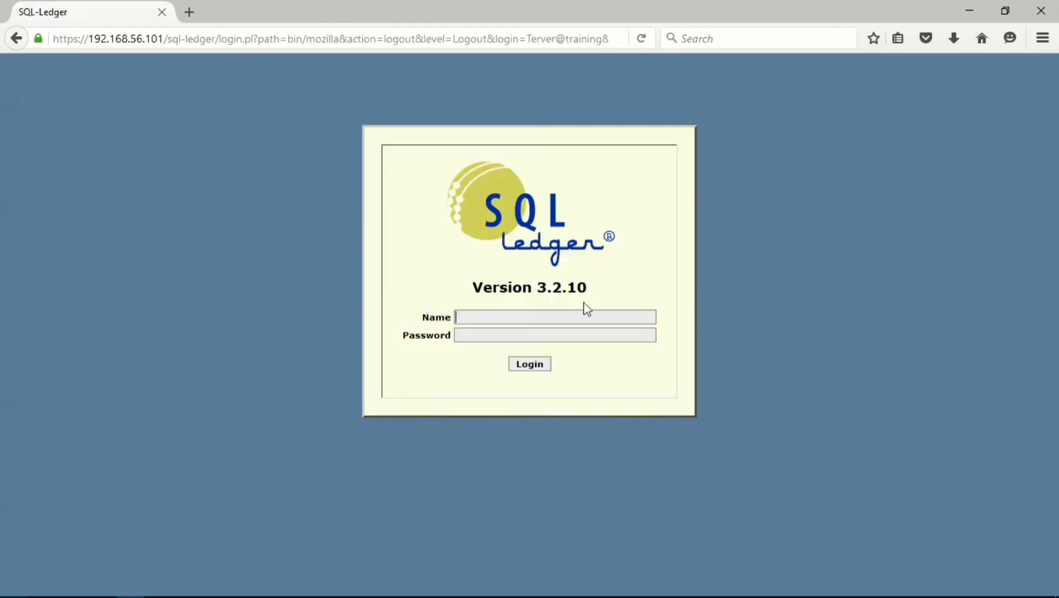
- Sign in with the saved admin login and enter the training company
left_click(498, 316)
left_click(496, 334)
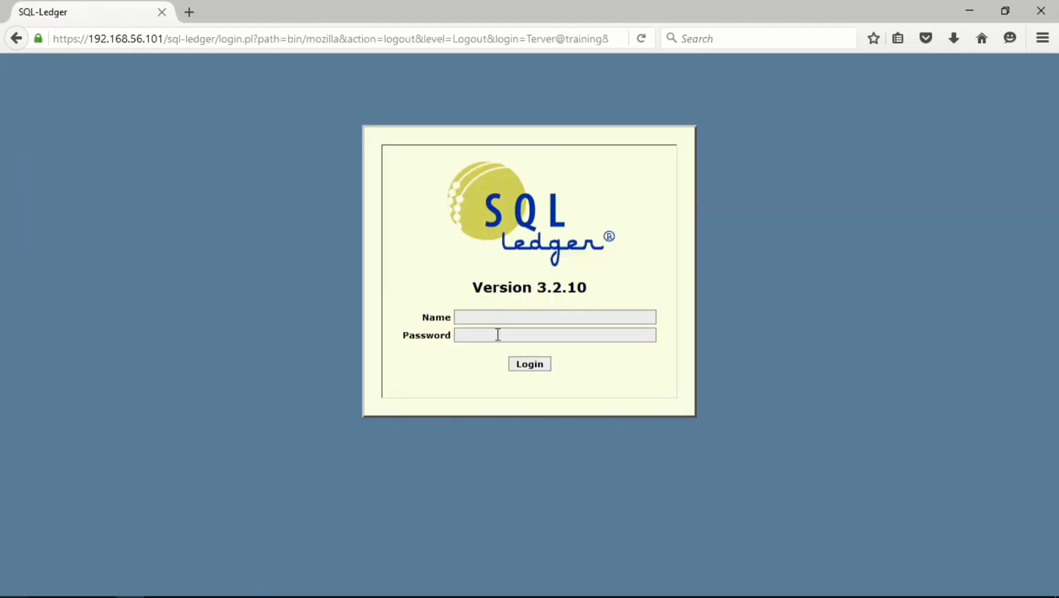
left_click(524, 365)
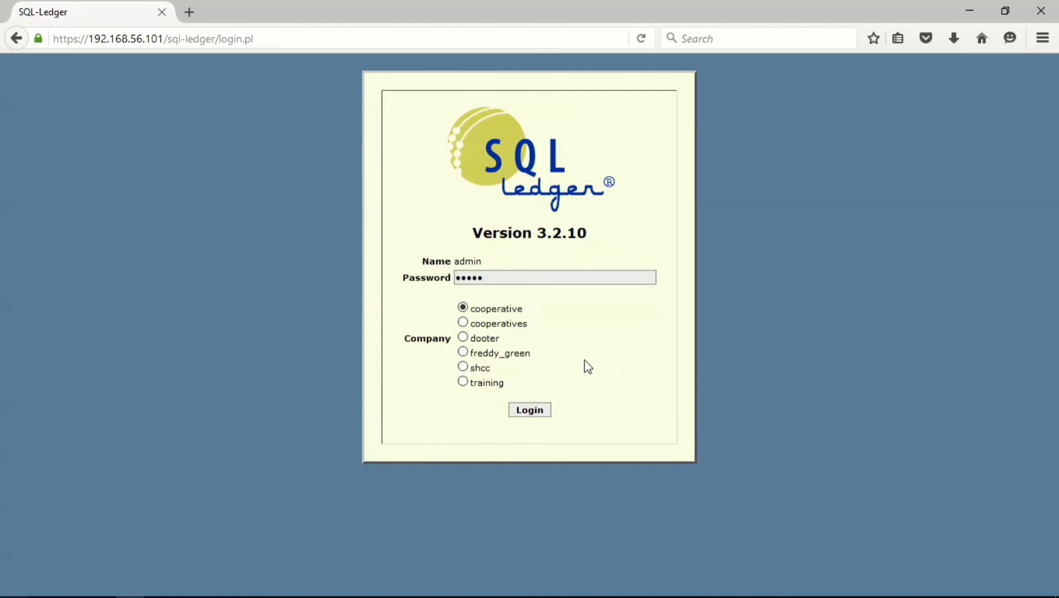
left_click(463, 382)
left_click(515, 412)
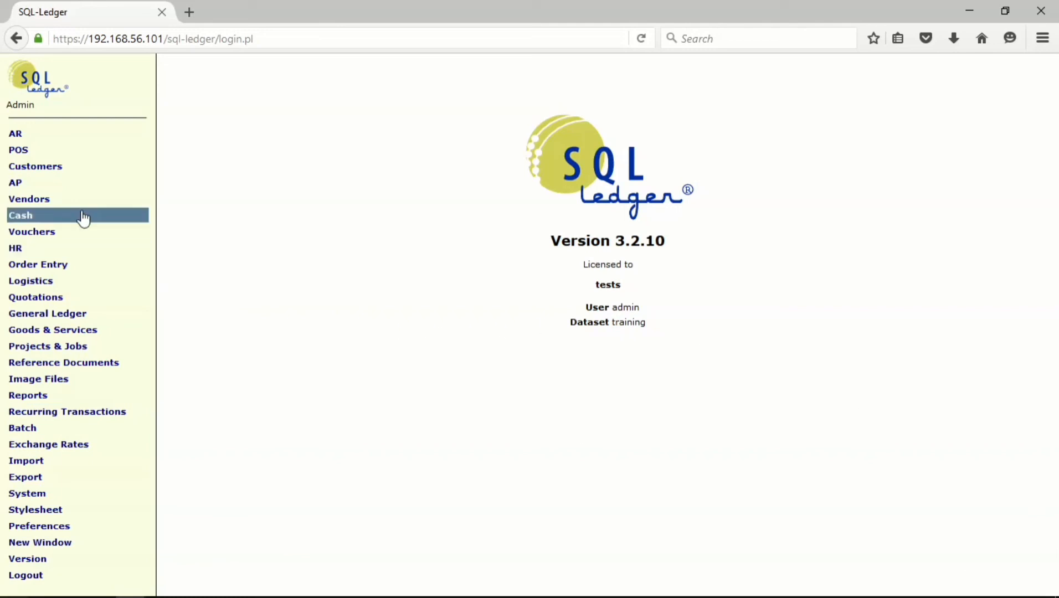
- Run the HR > Employees > Reports listing of all employees, then return to the search form
left_click(39, 254)
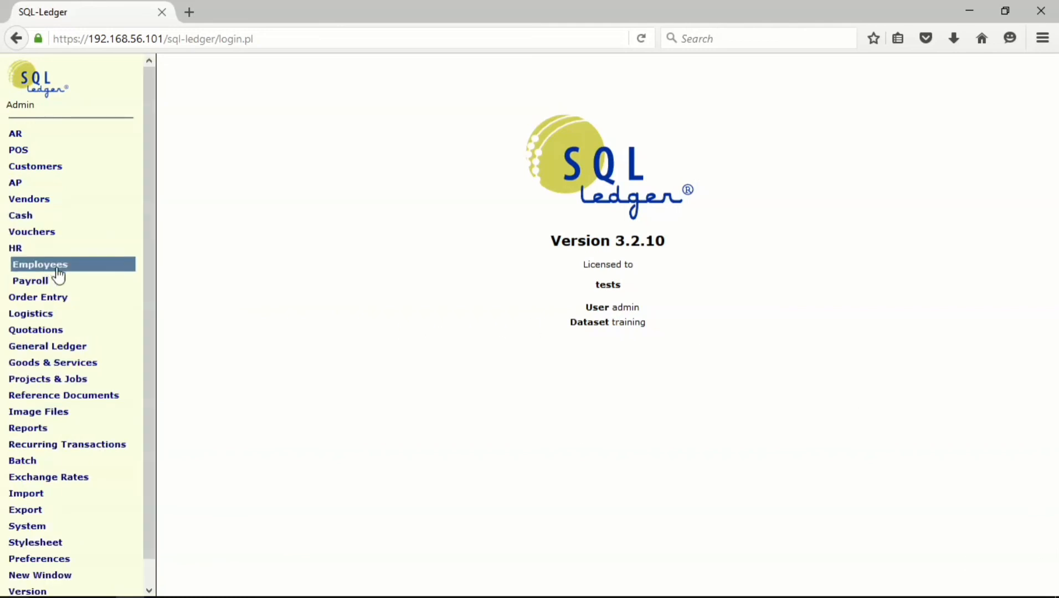
left_click(58, 272)
left_click(35, 291)
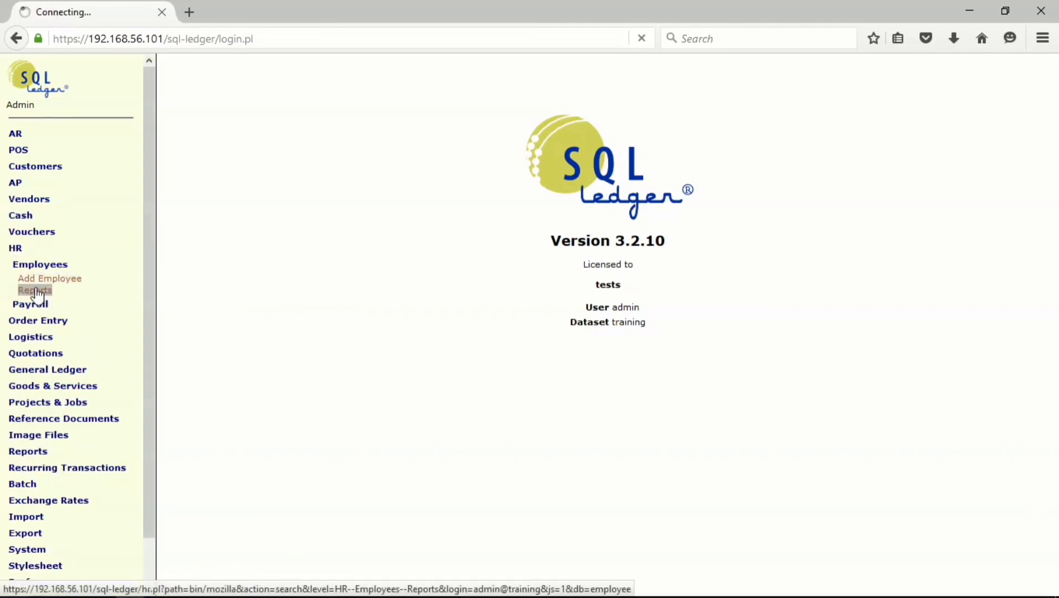
left_click(192, 357)
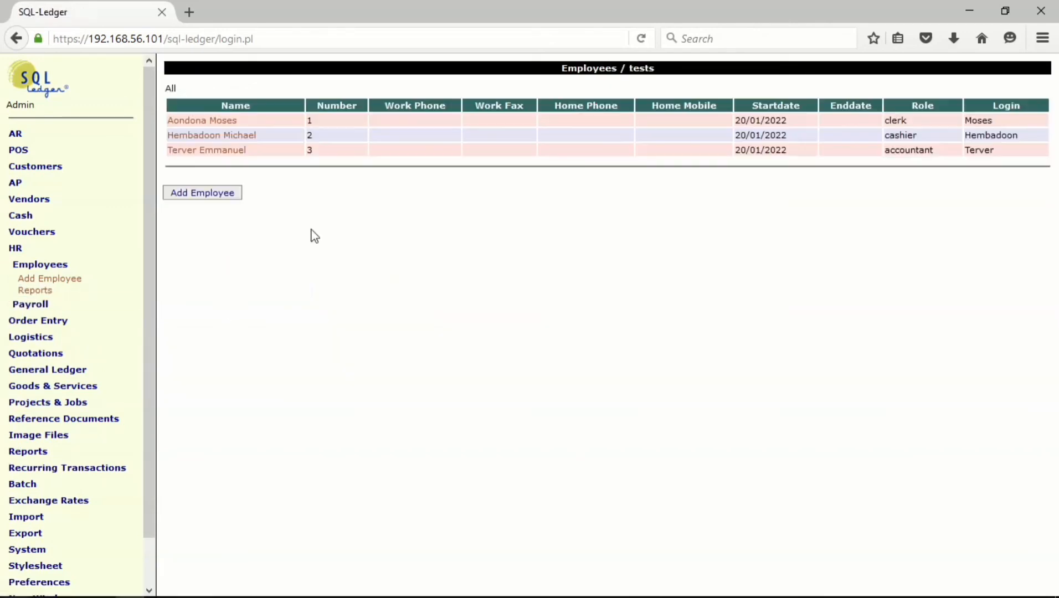
left_click(833, 111)
left_click(17, 45)
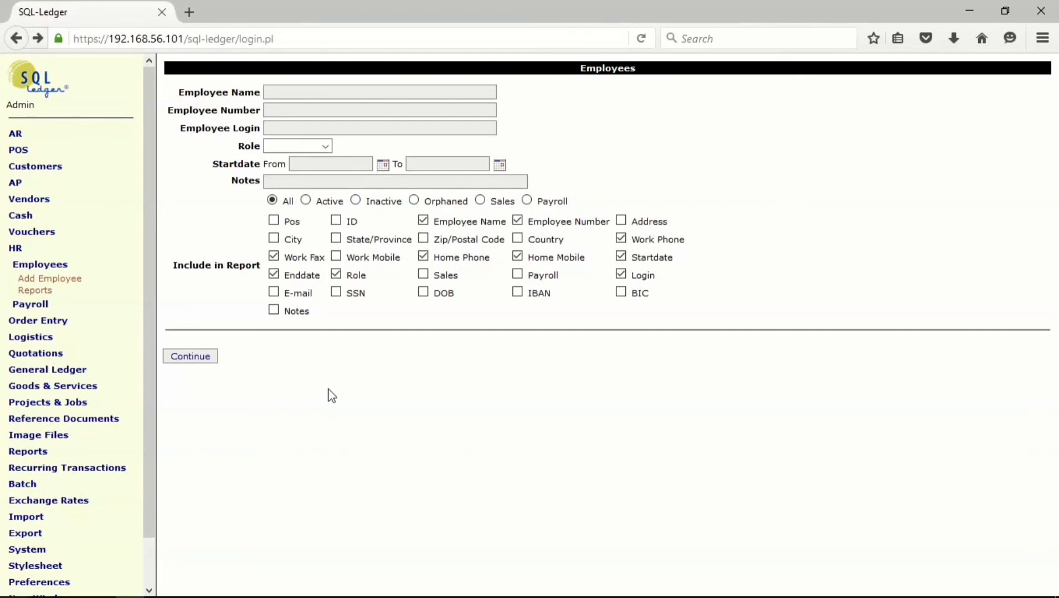
left_click(36, 266)
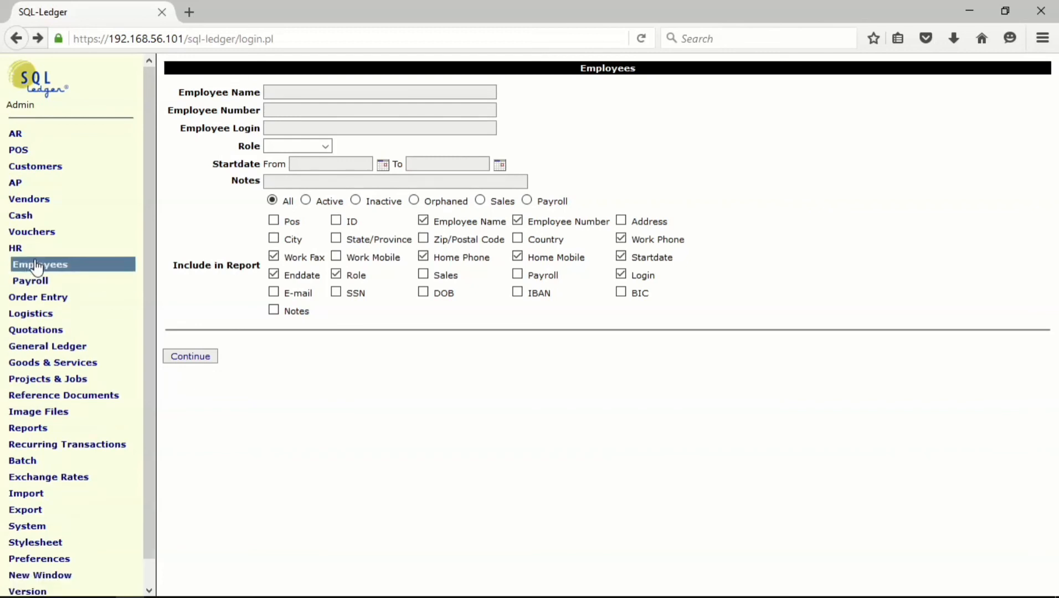